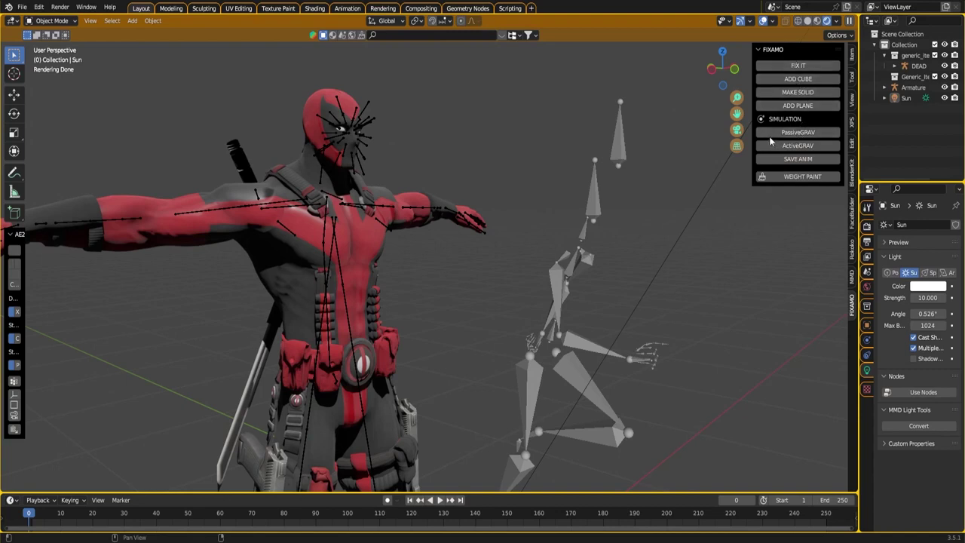
# Step: Switch the viewport to Solid shading and orbit around the character and its posed armature
pyautogui.moveTo(708, 167); pyautogui.dragTo(565, 194, button='middle')
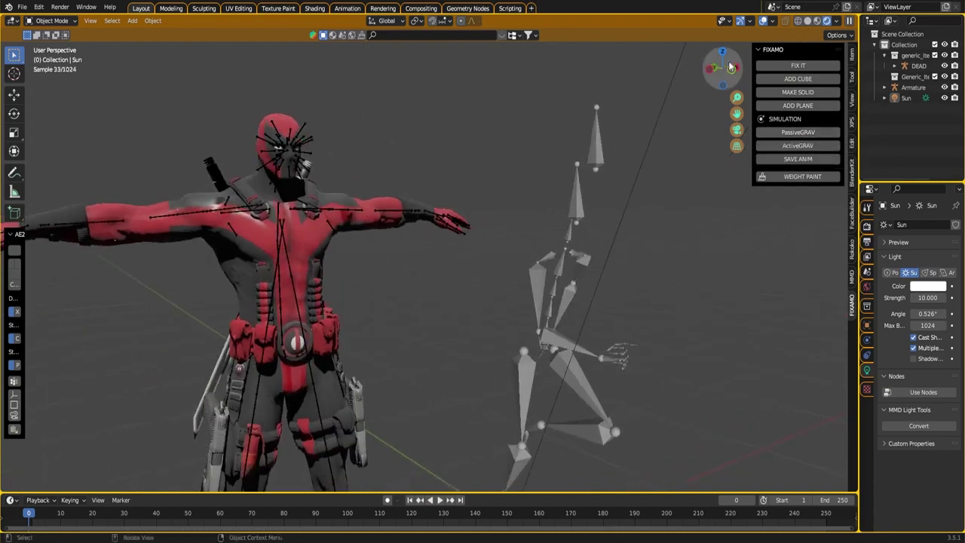
pyautogui.click(807, 21)
pyautogui.moveTo(677, 177); pyautogui.dragTo(573, 249, button='middle')
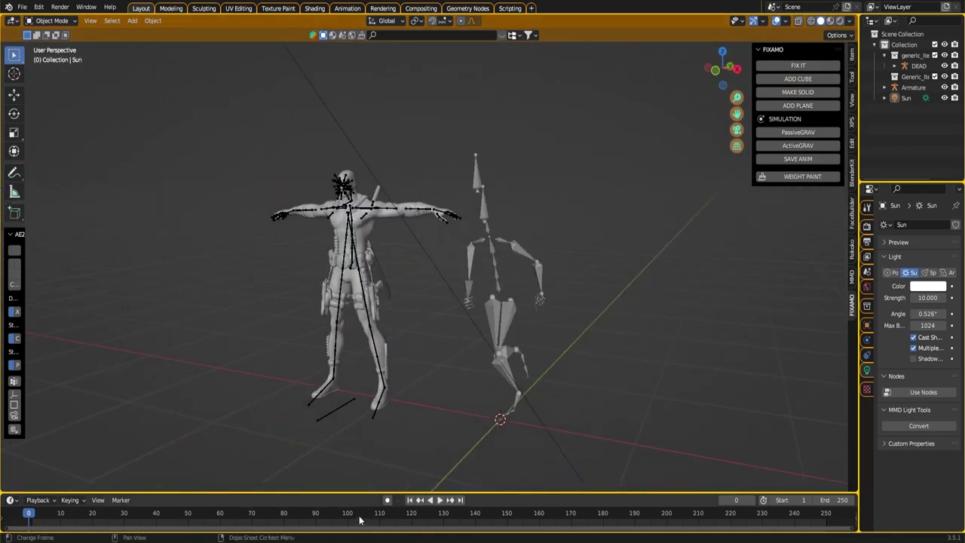
# Step: Enlarge the timeline, preview the 29240 armature's cycle, and apply FIX IT to it
pyautogui.moveTo(348, 493); pyautogui.dragTo(354, 412)
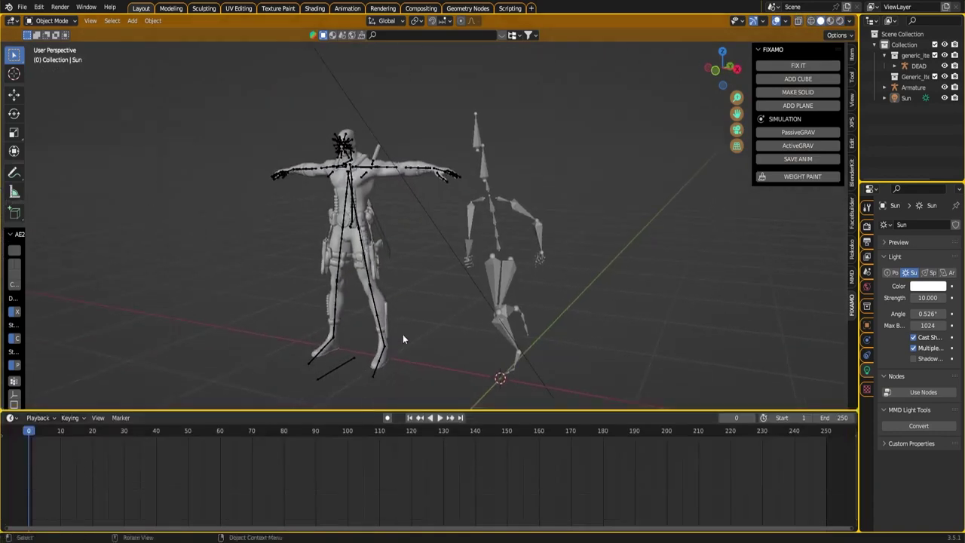
pyautogui.press('space')
pyautogui.press('space')
pyautogui.click(234, 323)
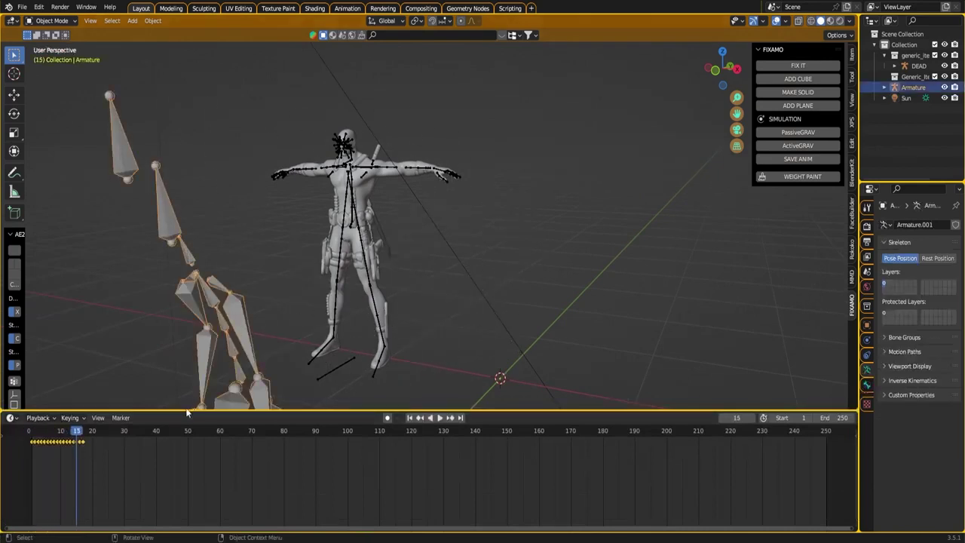
pyautogui.click(21, 449)
pyautogui.press('space')
pyautogui.press('space')
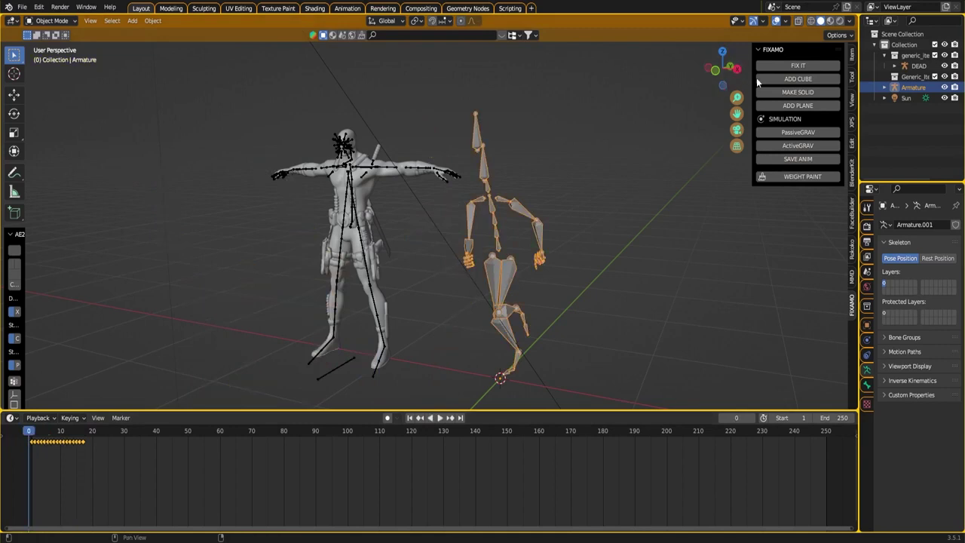
pyautogui.click(772, 65)
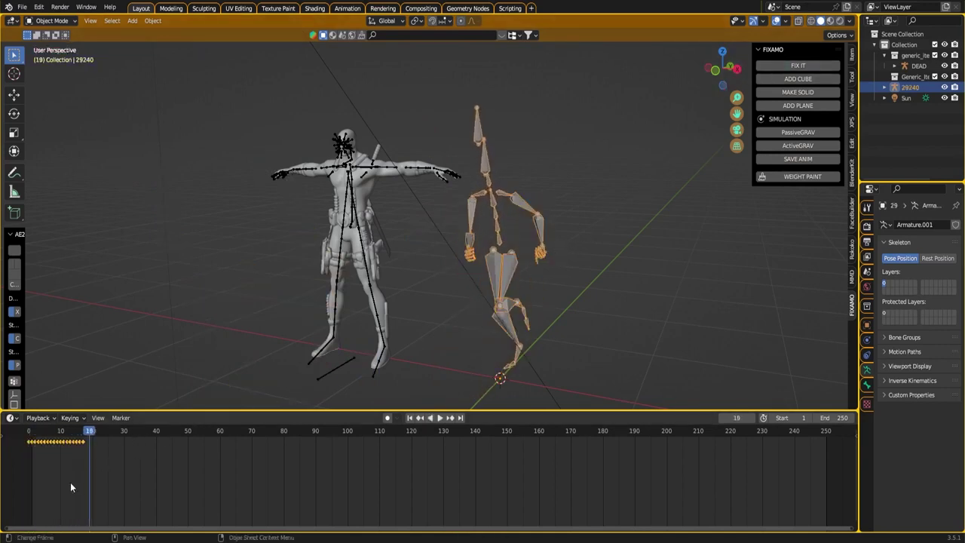
# Step: Paste the cycle's keys at frames 18 and 36, check playback, and save the animation at frame 54
pyautogui.click(87, 435)
pyautogui.hotkey('ctrl', 'v')
pyautogui.press('space')
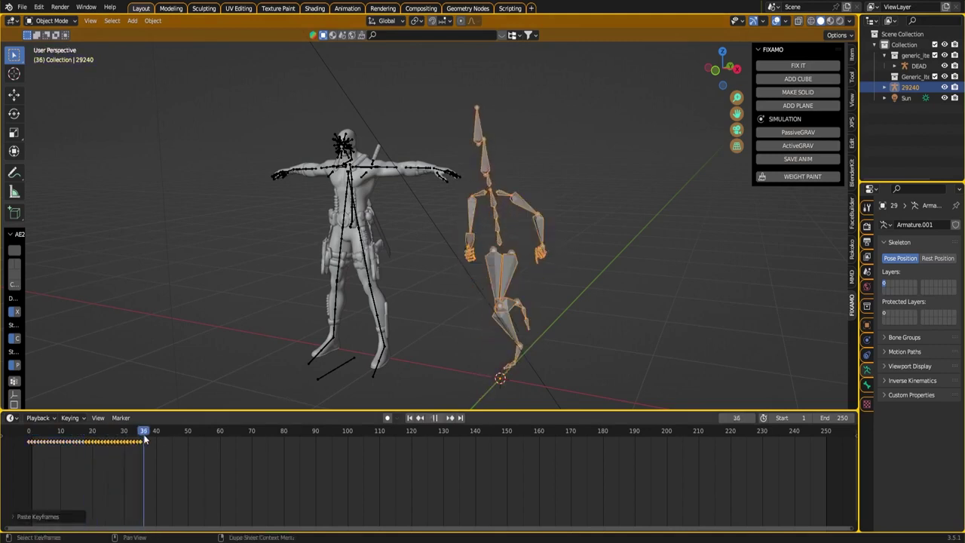
pyautogui.press('space')
pyautogui.hotkey('ctrl', 'v')
pyautogui.moveTo(121, 438); pyautogui.dragTo(31, 437)
pyautogui.press('space')
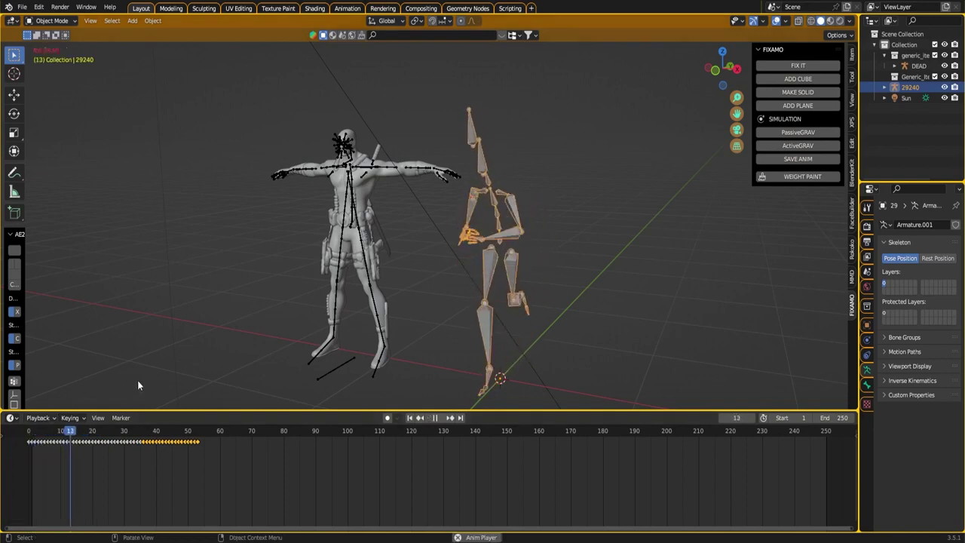
pyautogui.press('space')
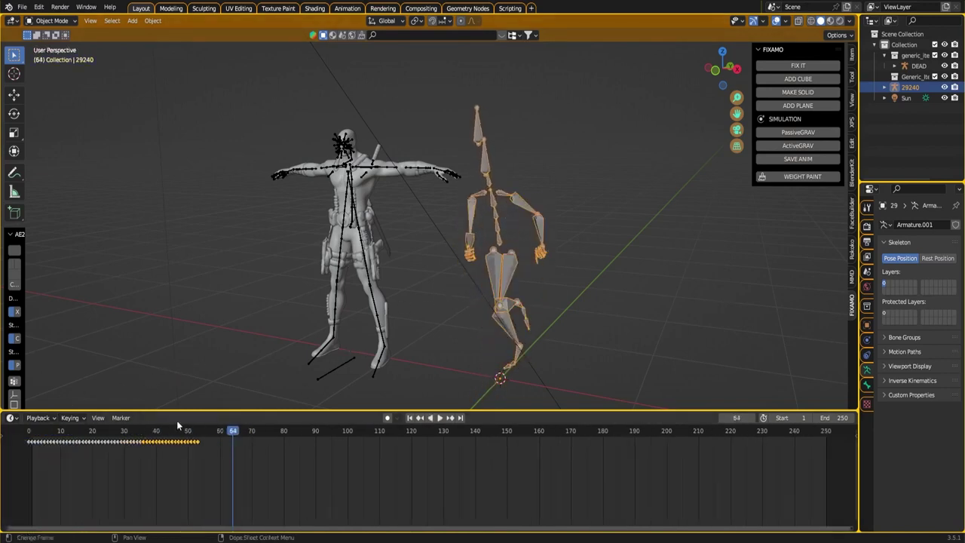
pyautogui.moveTo(192, 426); pyautogui.dragTo(201, 427)
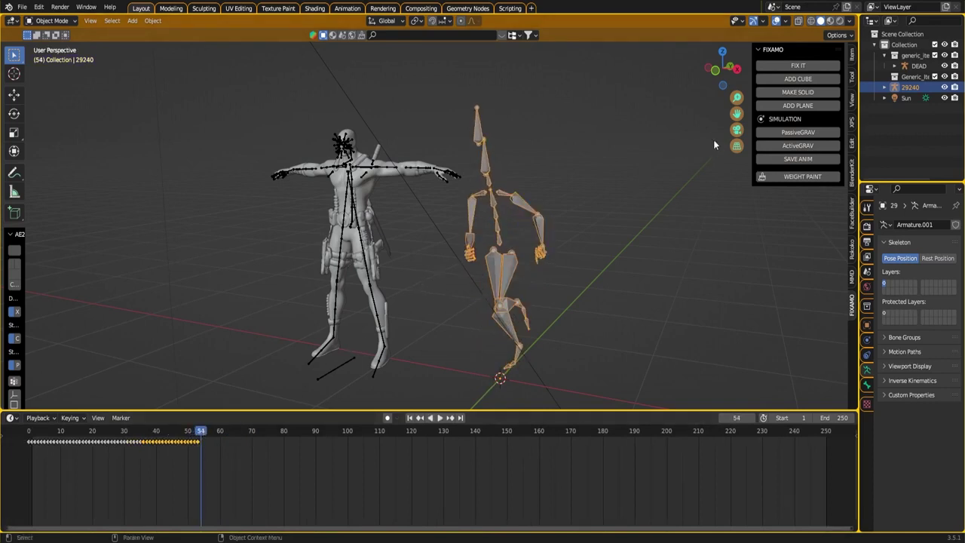
pyautogui.click(787, 159)
# Step: Import the second FBX armature, apply FIX IT, and preview its animation from frame 1
pyautogui.press('q')
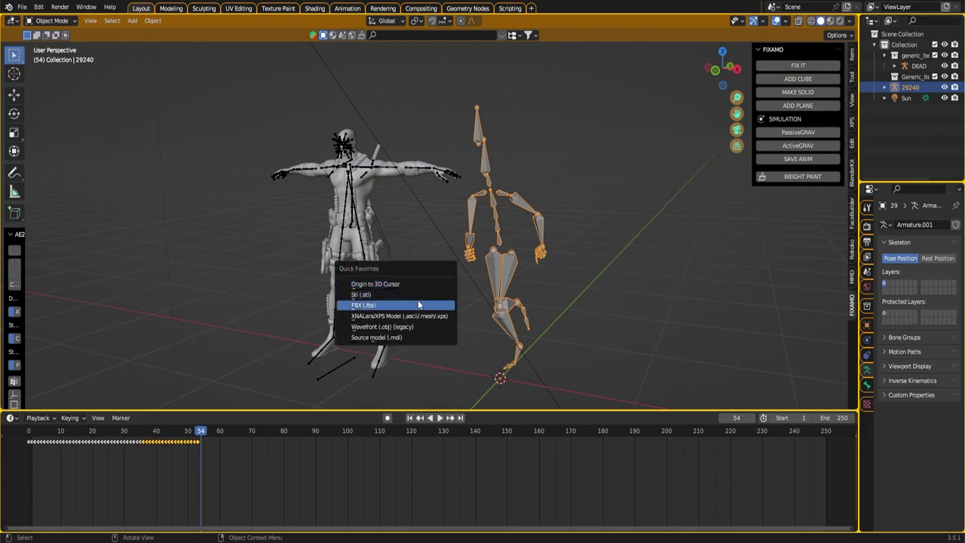
pyautogui.click(416, 305)
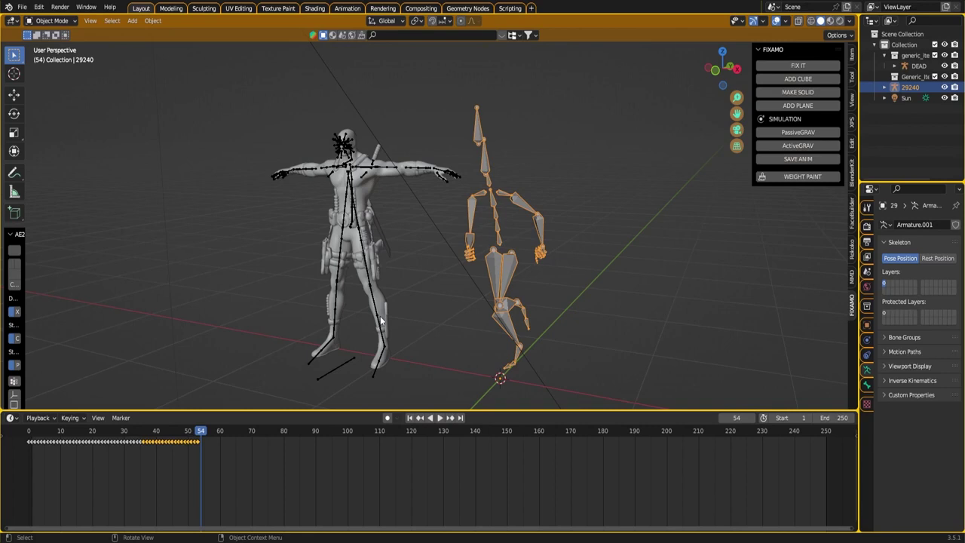
pyautogui.hotkey('ctrl', 'v')
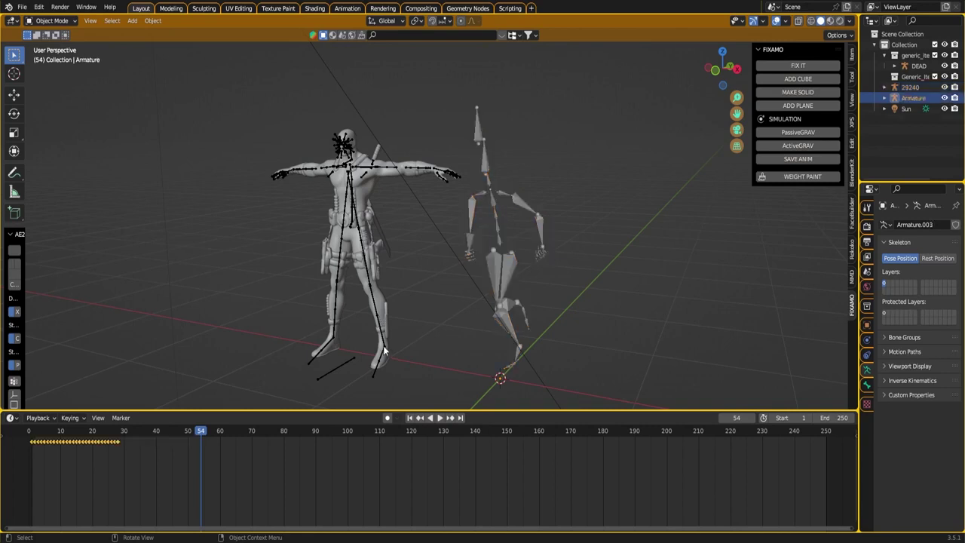
pyautogui.moveTo(385, 347); pyautogui.dragTo(347, 358, button='middle')
pyautogui.moveTo(111, 432); pyautogui.dragTo(31, 432)
pyautogui.press('space')
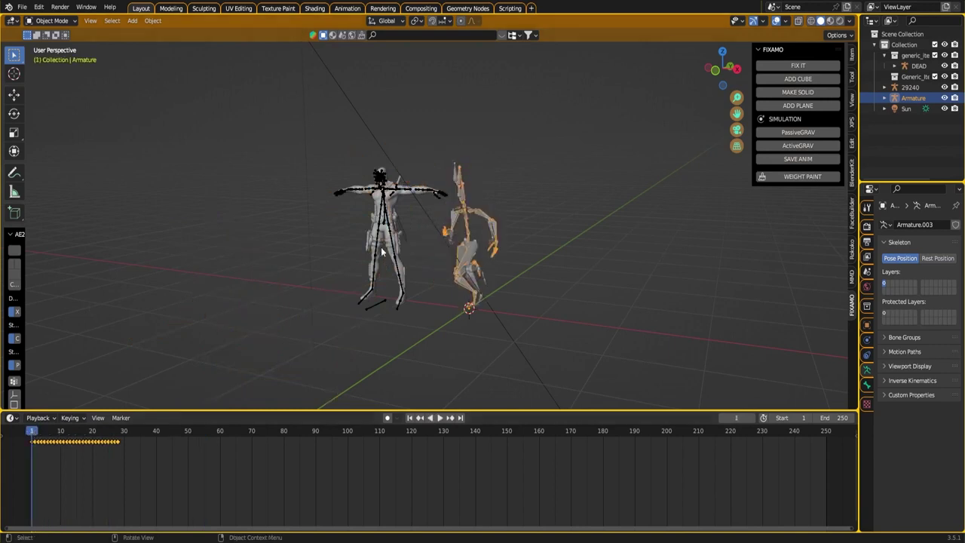
pyautogui.click(796, 66)
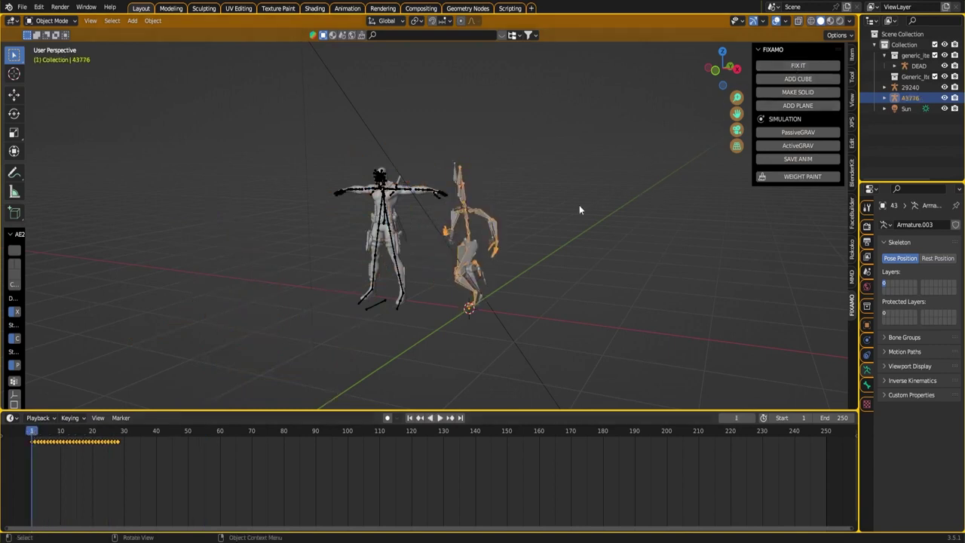
pyautogui.scroll(2, 528, 219)
pyautogui.press('space')
pyautogui.press('space')
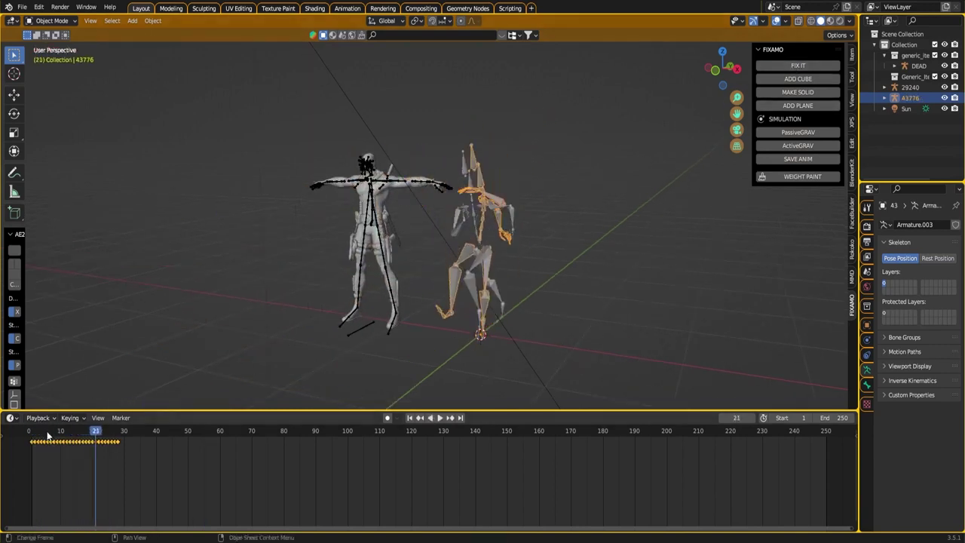
pyautogui.moveTo(47, 432); pyautogui.dragTo(32, 433)
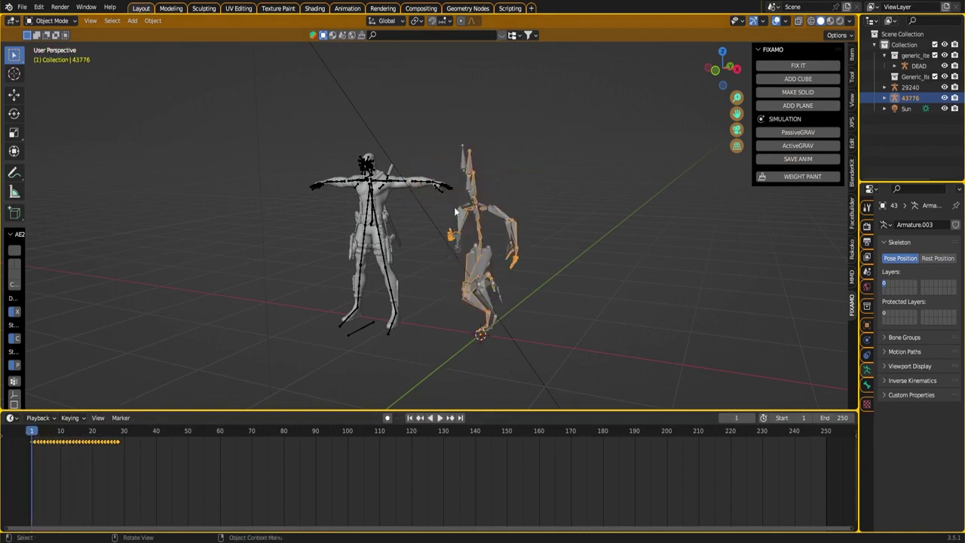
# Step: Paste its keys onto armature 29240 at frame 54, then delete armature 43776
pyautogui.click(463, 174)
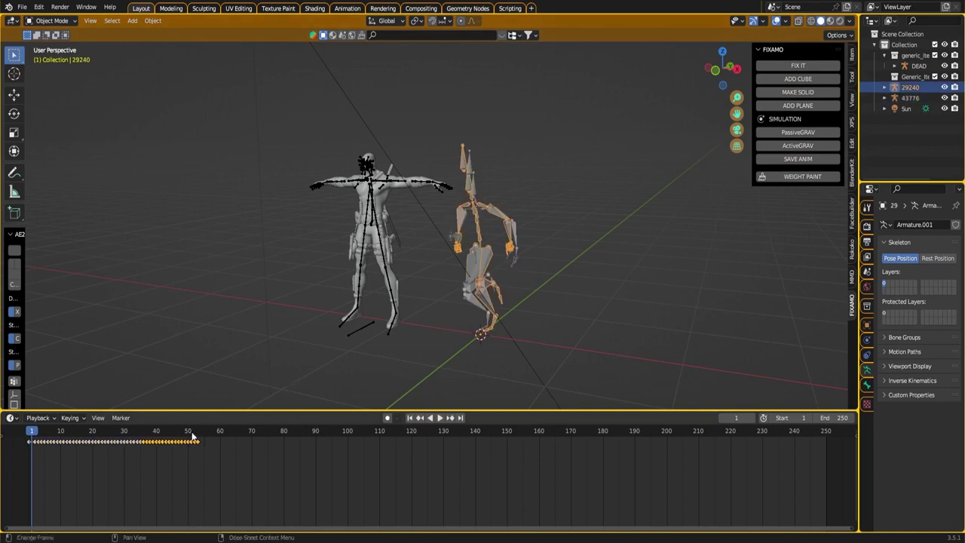
pyautogui.moveTo(195, 435); pyautogui.dragTo(202, 435)
pyautogui.hotkey('ctrl', 'v')
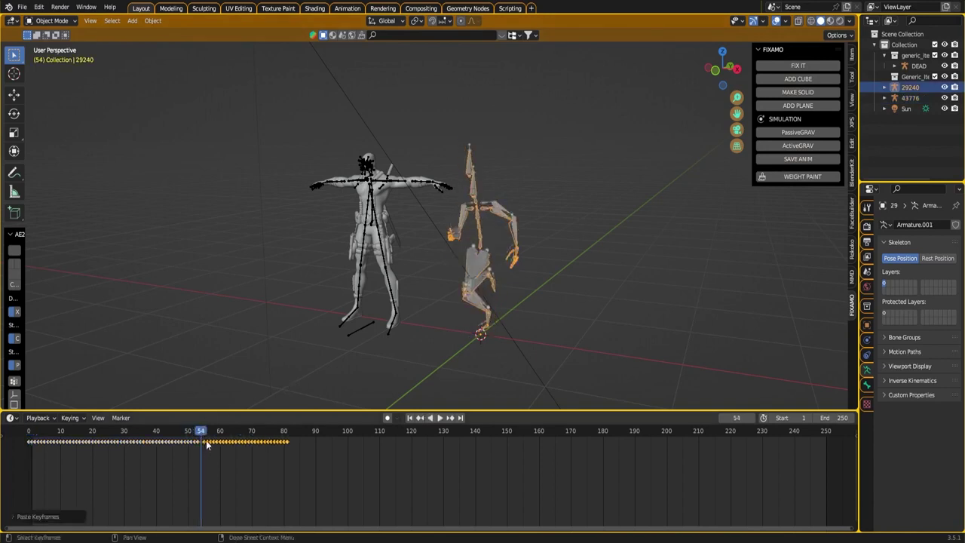
pyautogui.click(492, 205)
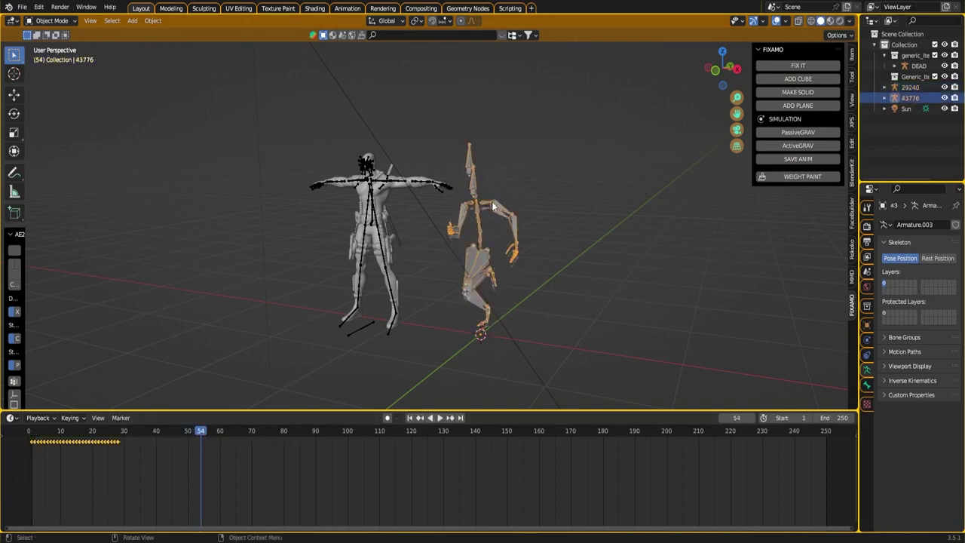
pyautogui.press('Delete')
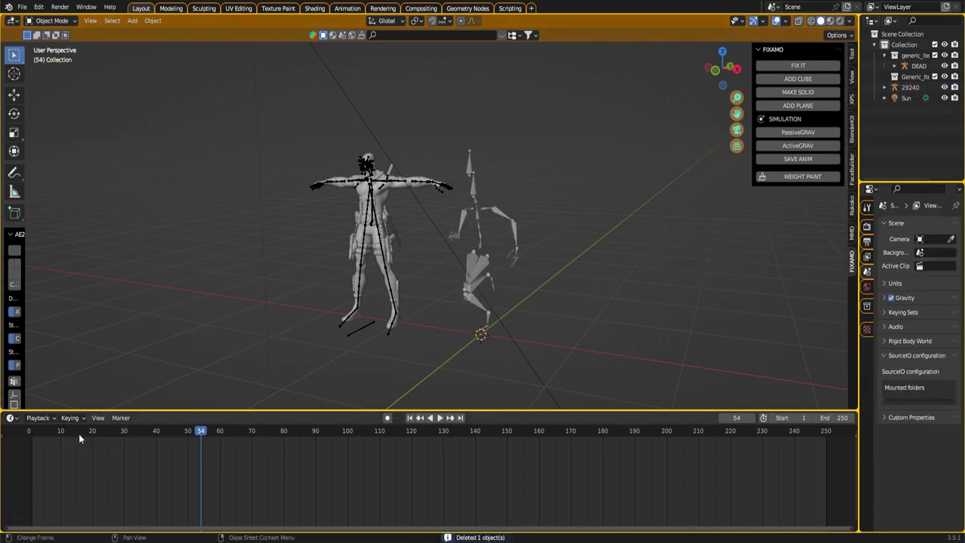
pyautogui.moveTo(78, 434); pyautogui.dragTo(34, 432)
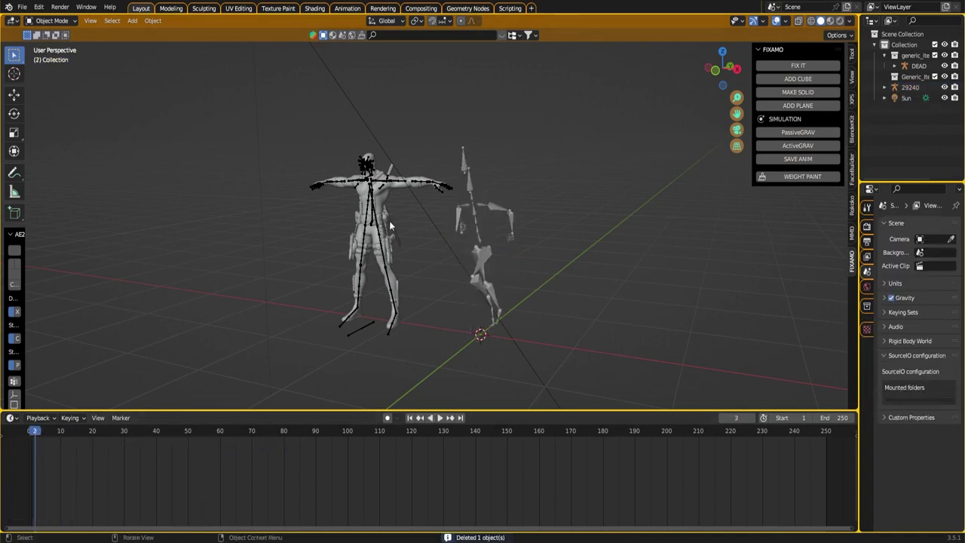
pyautogui.click(460, 218)
pyautogui.press('space')
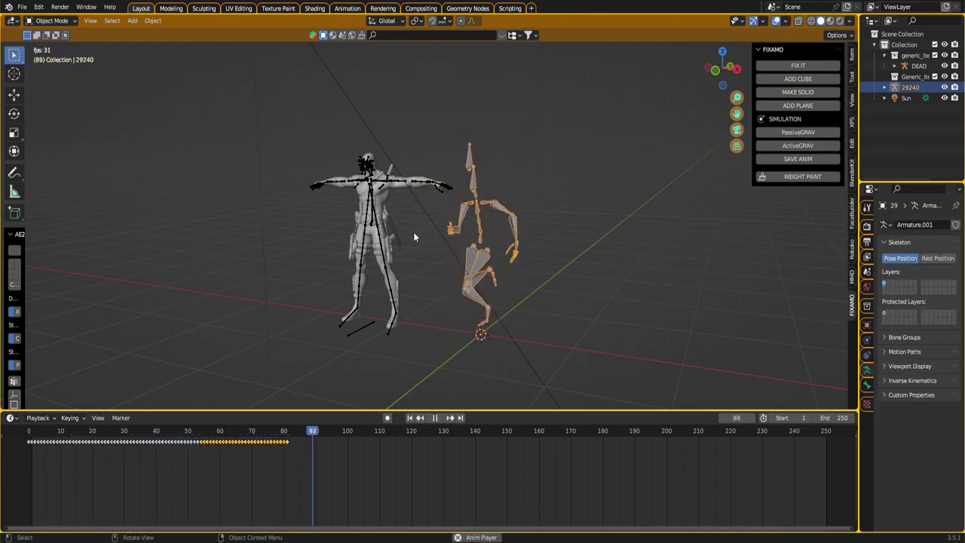
pyautogui.press('space')
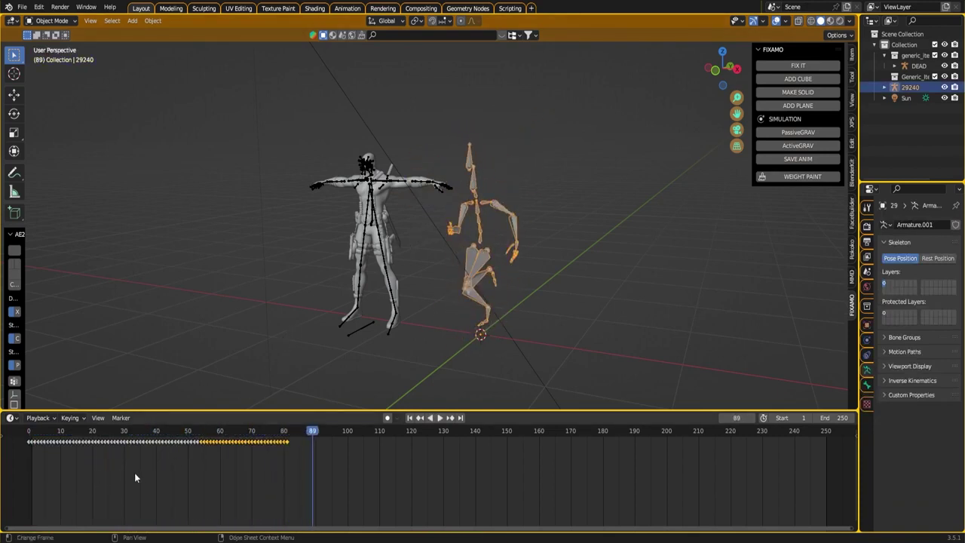
pyautogui.scroll(3, 196, 456)
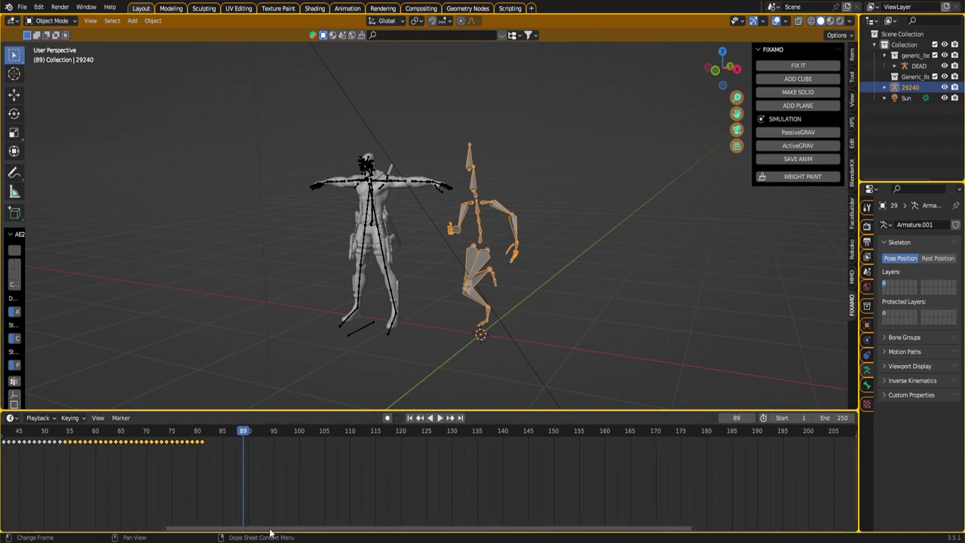
pyautogui.moveTo(271, 528); pyautogui.dragTo(212, 533)
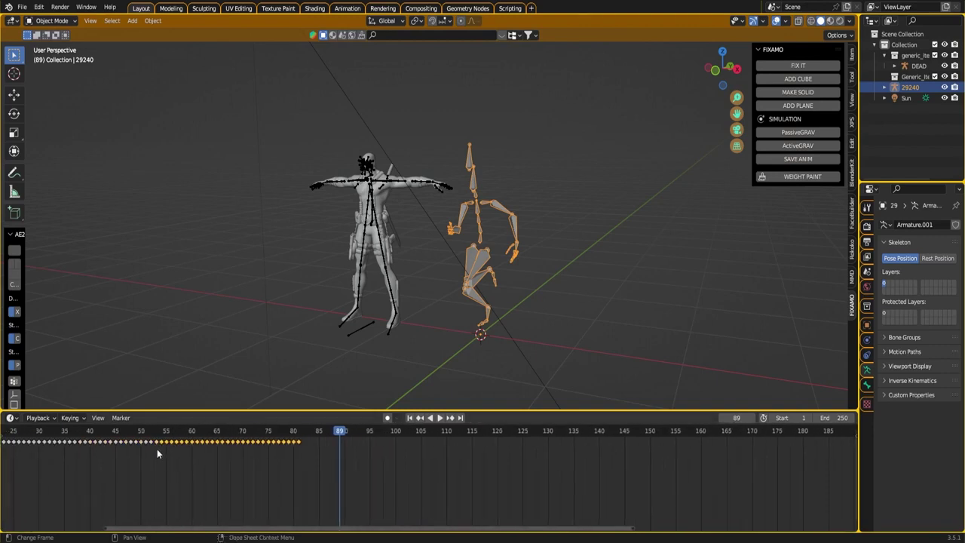
pyautogui.moveTo(261, 436); pyautogui.dragTo(28, 437)
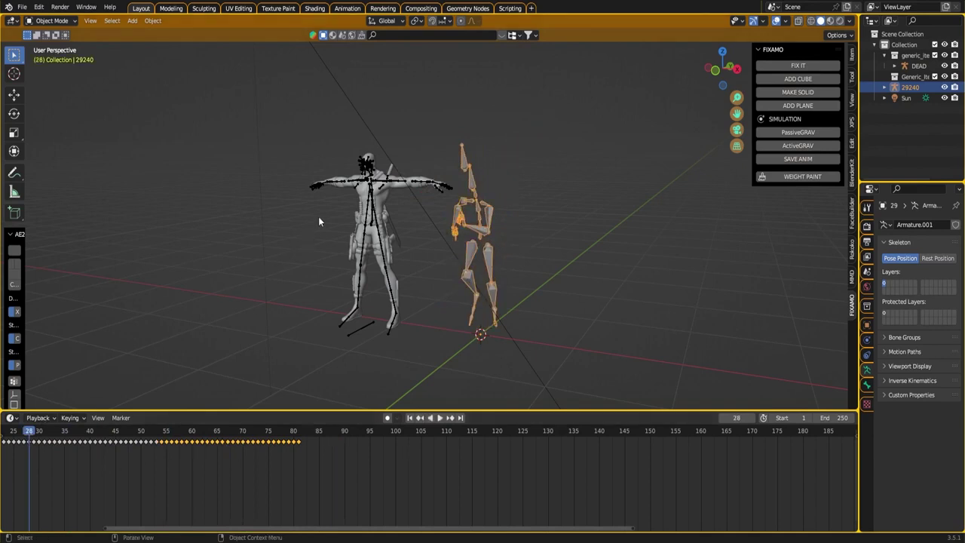
pyautogui.moveTo(321, 216); pyautogui.dragTo(347, 205, button='middle')
pyautogui.scroll(2, 347, 205)
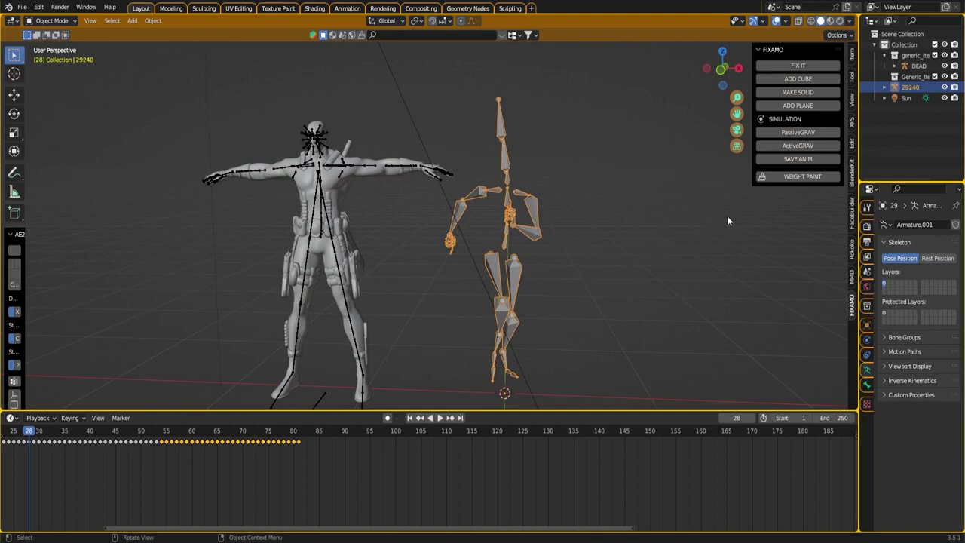
# Step: In Rokoko retargeting, set 29240 as the Source and DEAD as the Target armature
pyautogui.click(852, 250)
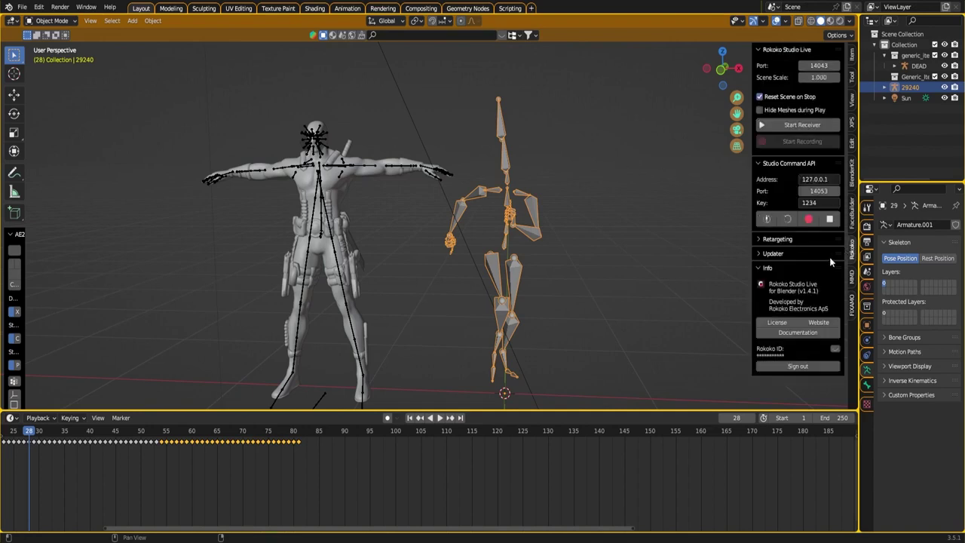
pyautogui.click(797, 241)
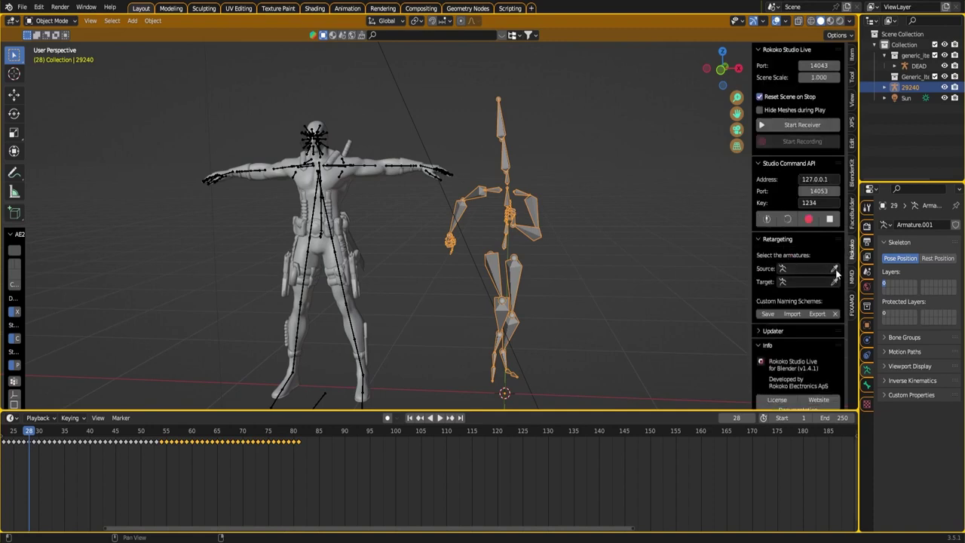
pyautogui.click(834, 268)
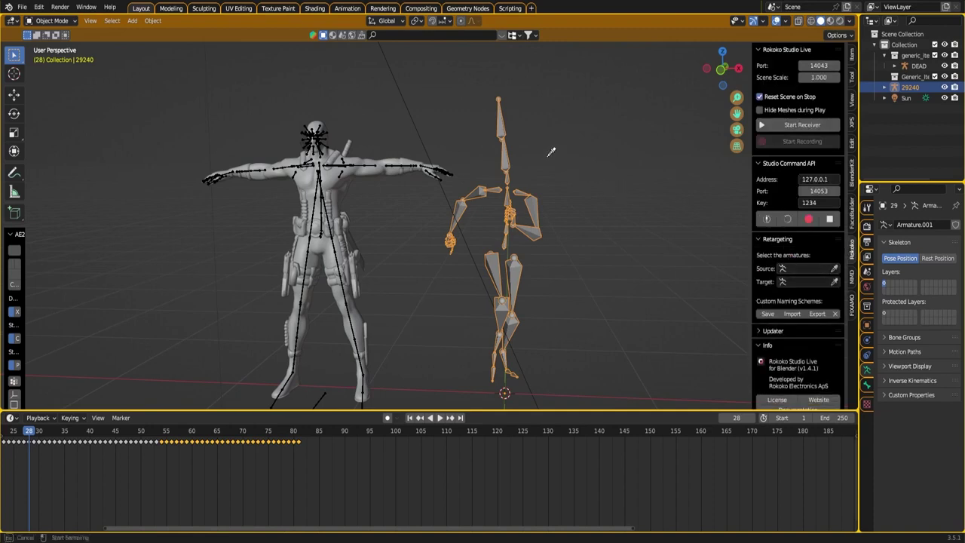
pyautogui.click(511, 136)
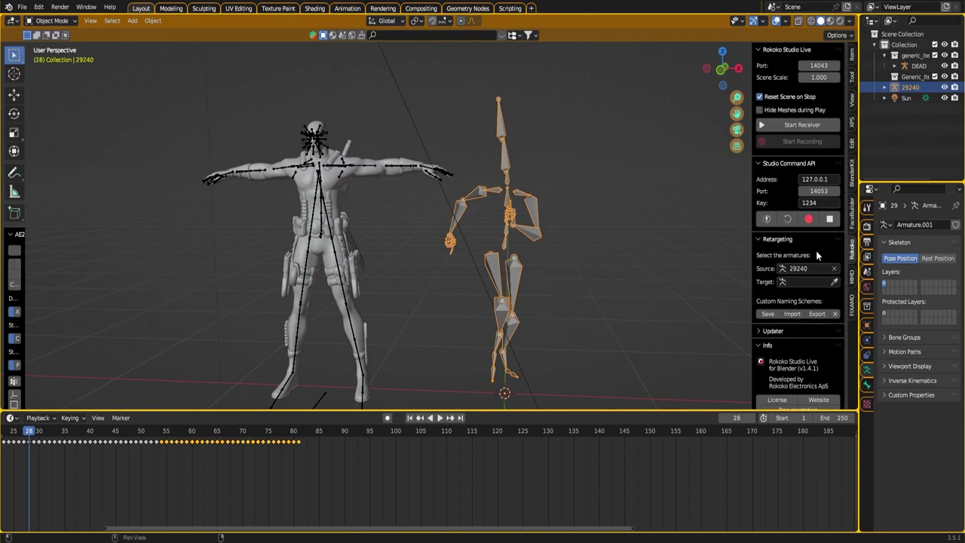
pyautogui.click(323, 162)
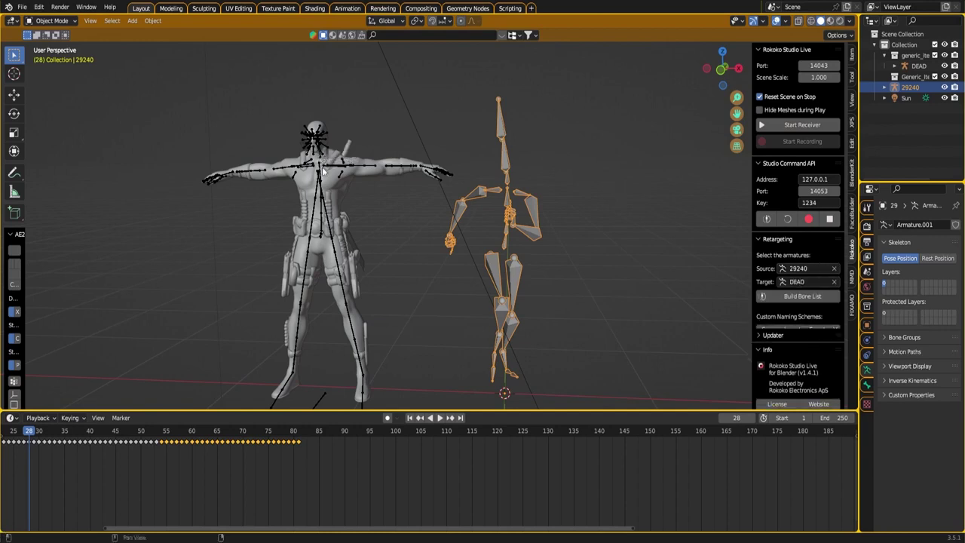
# Step: Build the bone list pairing the 29240 bones with the DEAD bones and review it
pyautogui.click(852, 311)
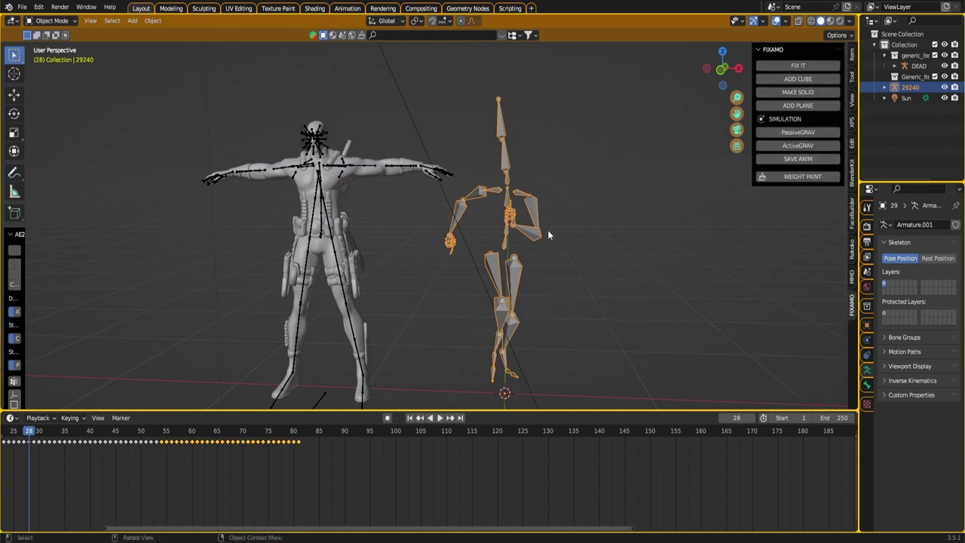
pyautogui.click(852, 251)
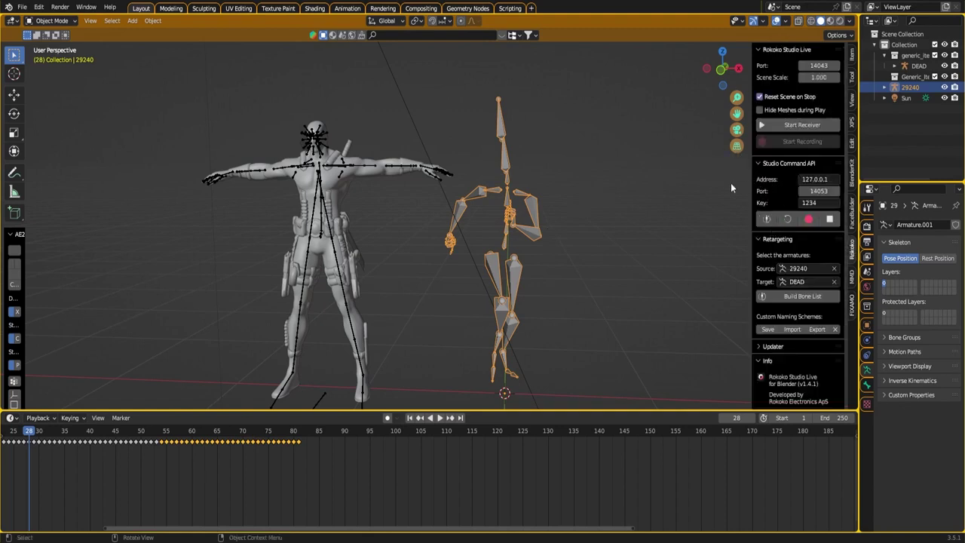
pyautogui.click(788, 298)
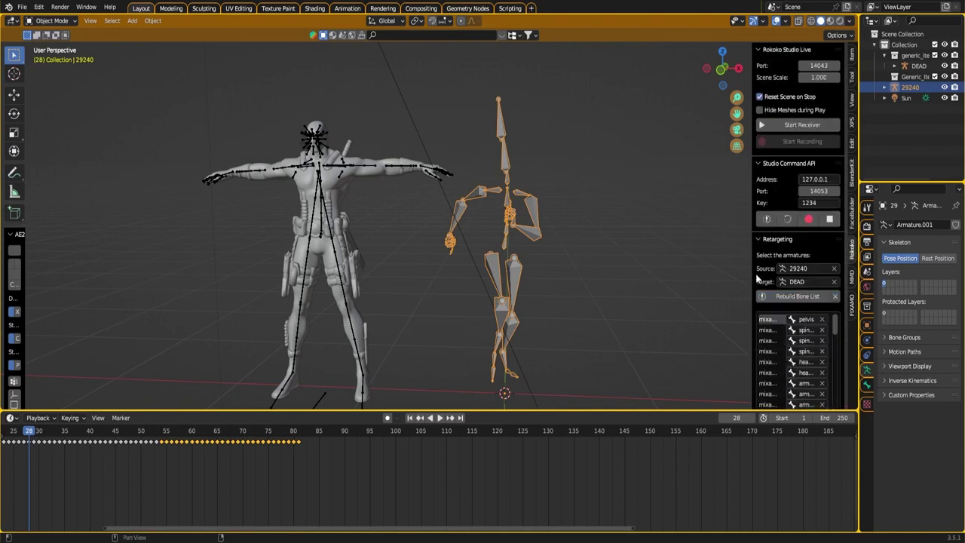
pyautogui.scroll(-3, 758, 287)
pyautogui.scroll(-4, 795, 294)
pyautogui.scroll(-3, 793, 286)
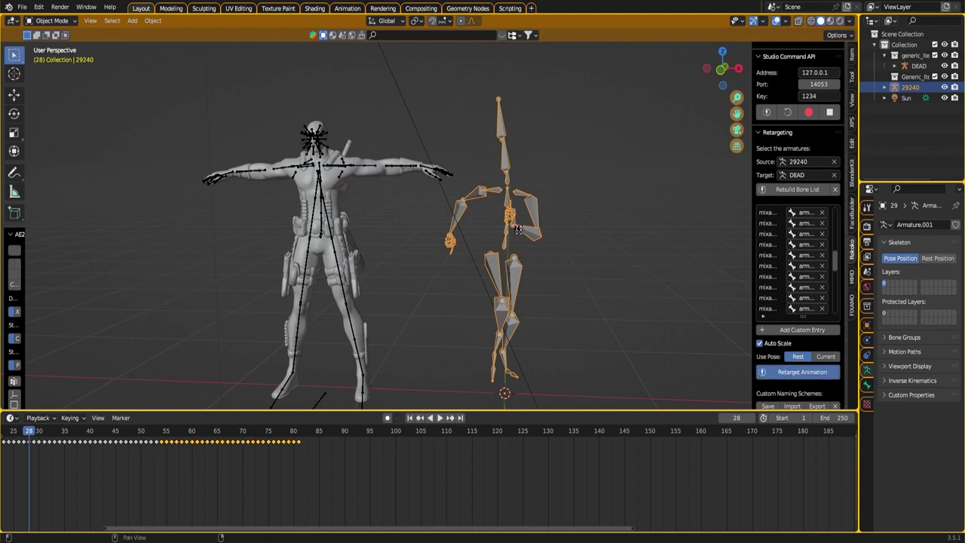
# Step: Play the retargeted run from frame 1 in Solid, then in Material Preview shading
pyautogui.moveTo(434, 257); pyautogui.dragTo(422, 305, button='middle')
pyautogui.press('space')
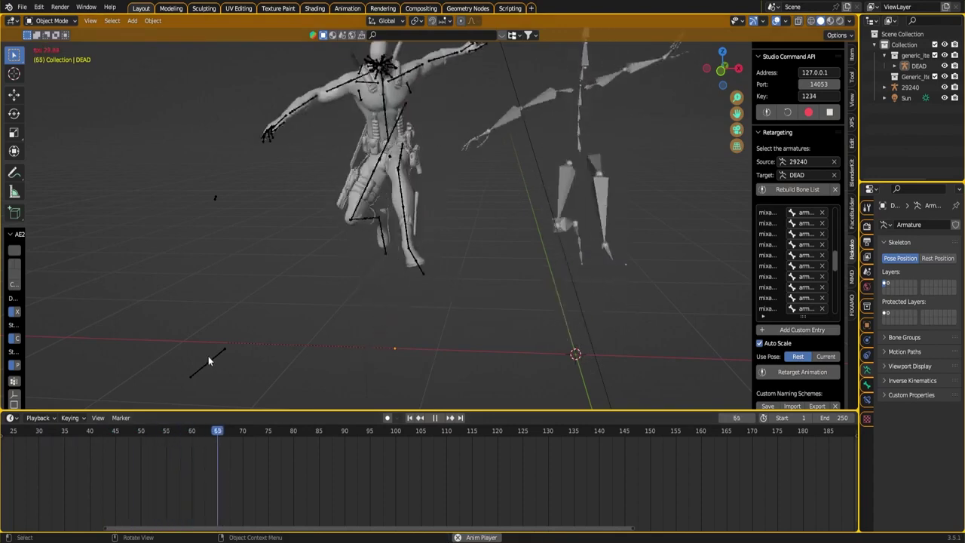
pyautogui.press('space')
pyautogui.hotkey('shift', 'Left')
pyautogui.press('space')
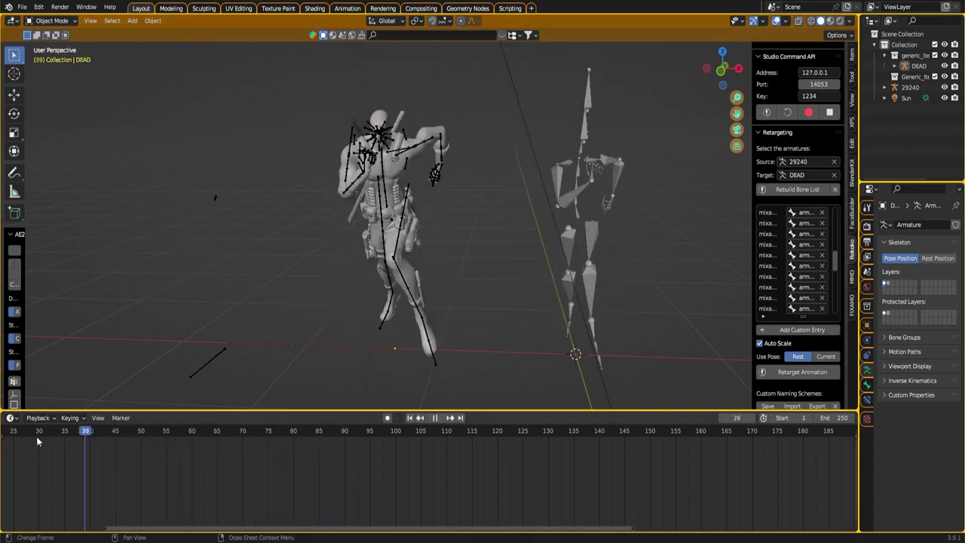
pyautogui.click(830, 21)
pyautogui.scroll(4, 417, 134)
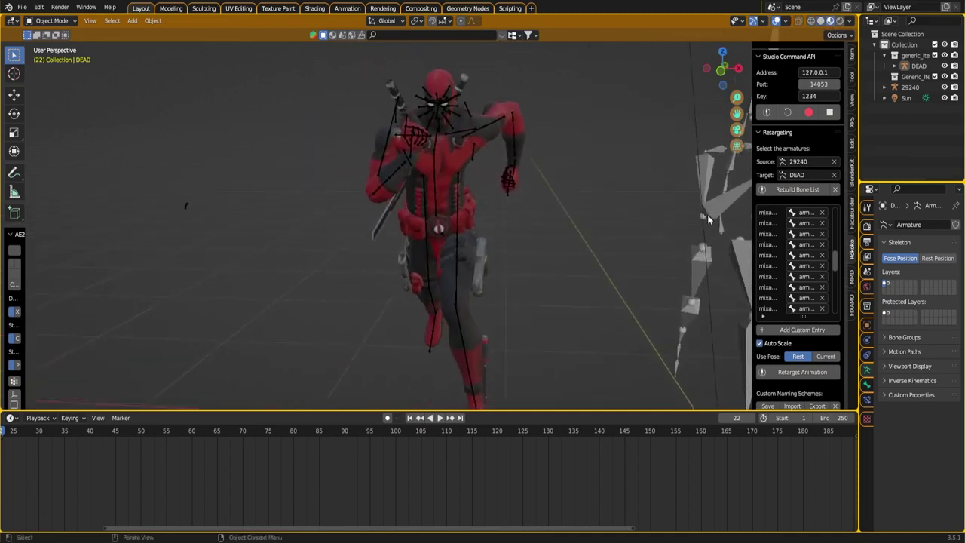
pyautogui.press('space')
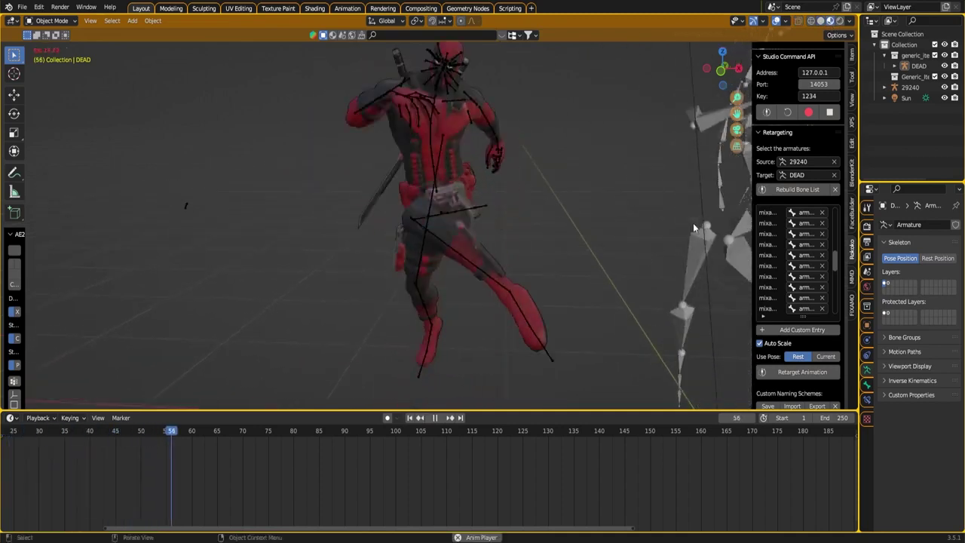
pyautogui.press('space')
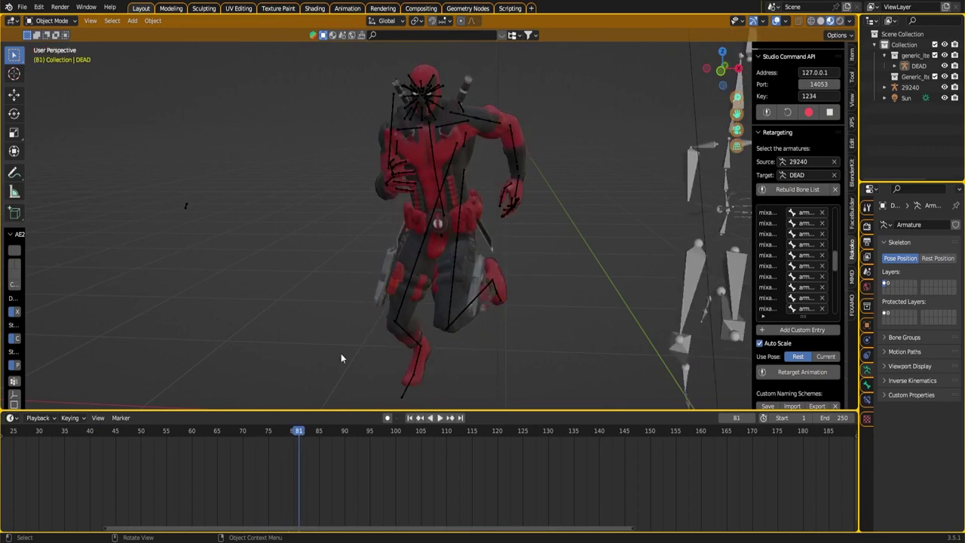
# Step: Switch to Rendered shading and play the run in reverse
pyautogui.click(838, 23)
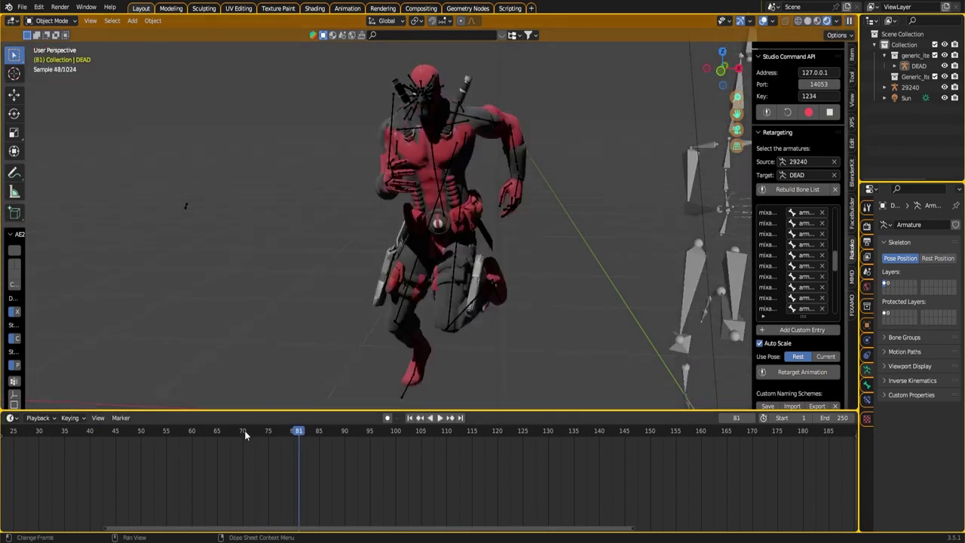
pyautogui.hotkey('shift', 'ctrl', 'space')
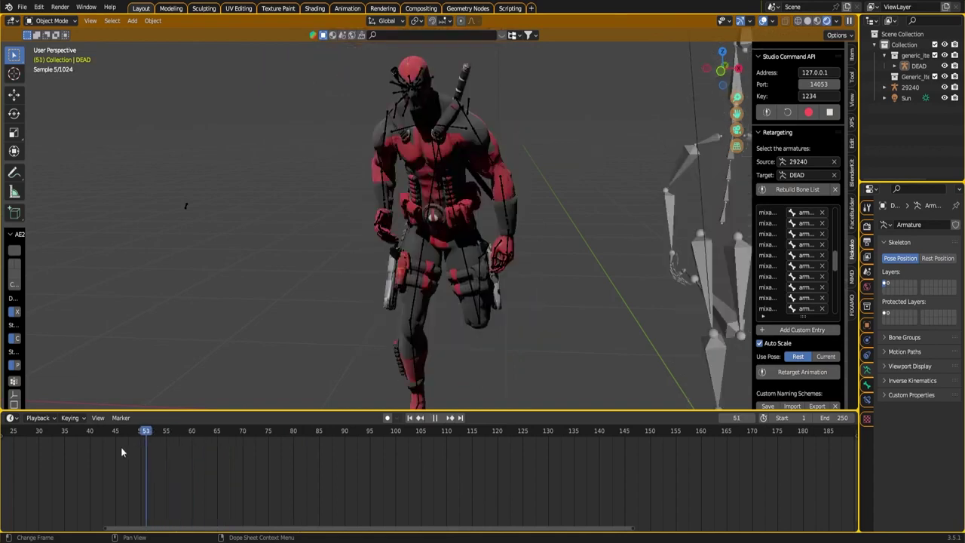
pyautogui.press('space')
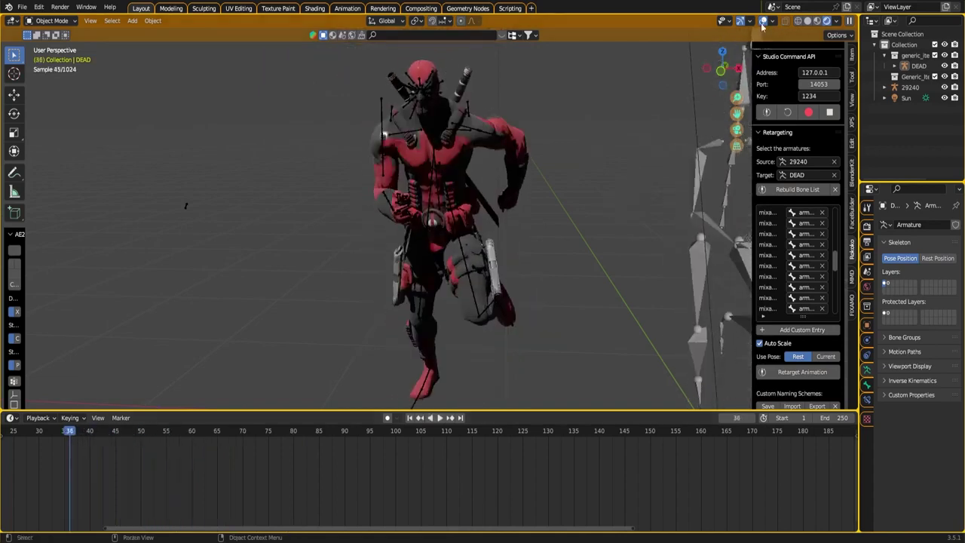
# Step: Return to Solid shading, delete the 29240 skeleton, and select the DEAD armature
pyautogui.click(809, 21)
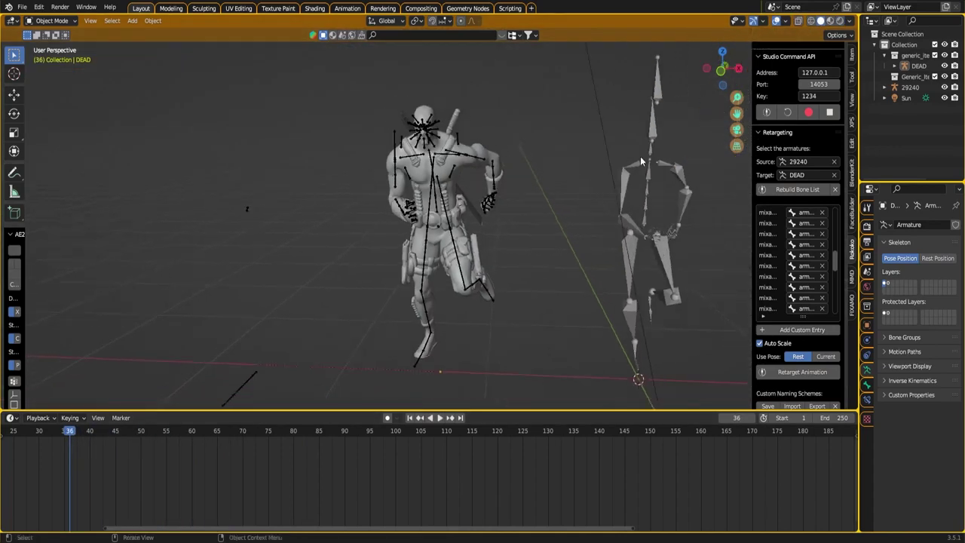
pyautogui.click(647, 160)
pyautogui.press('Delete')
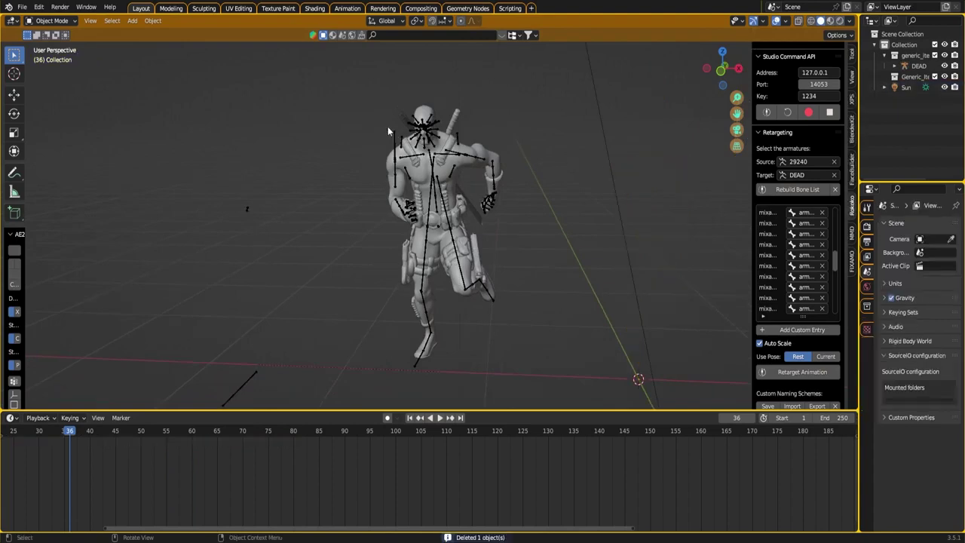
pyautogui.click(419, 135)
pyautogui.moveTo(354, 142); pyautogui.dragTo(432, 146, button='middle')
pyautogui.scroll(-3, 93, 444)
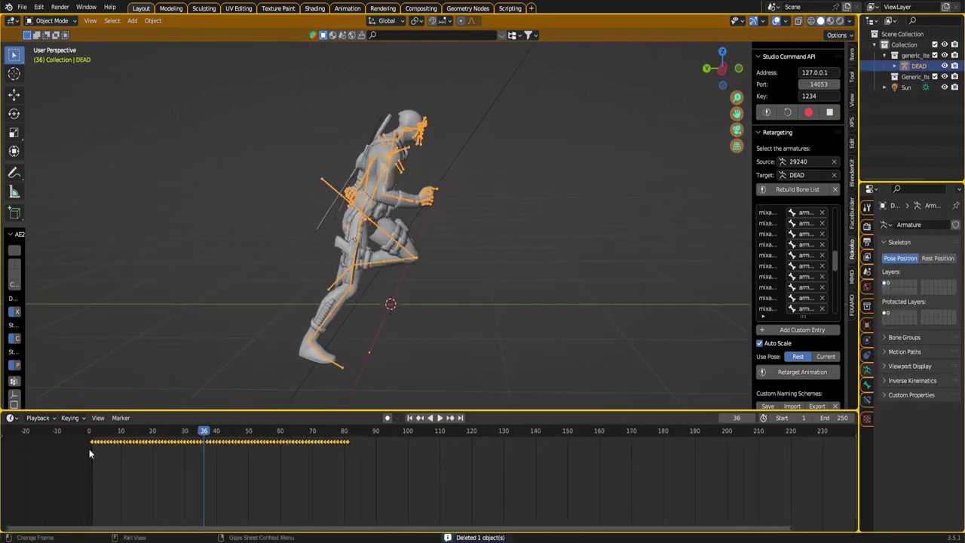
# Step: From frame 1, shift the DEAD armature about 2 m along X with the Move tool, checking playback
pyautogui.click(92, 430)
pyautogui.press('space')
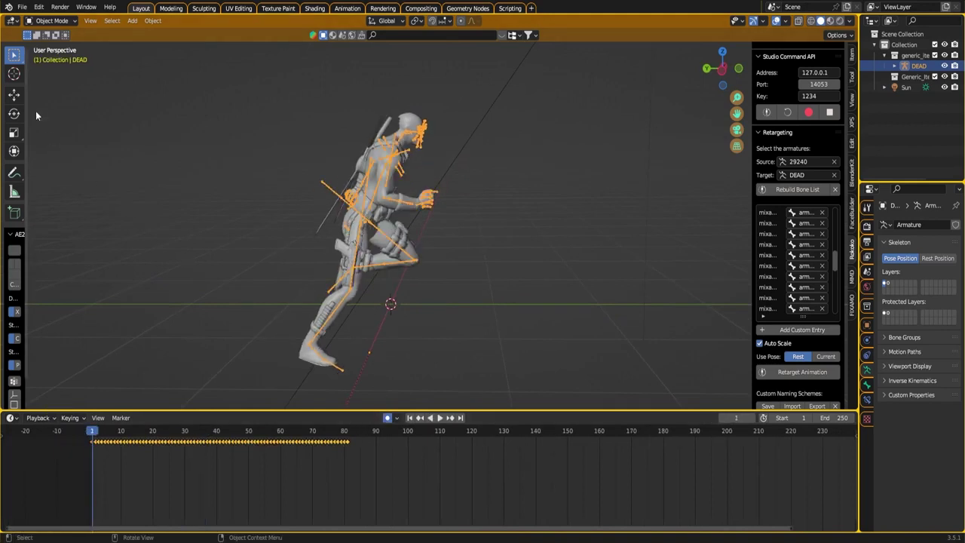
pyautogui.click(14, 93)
pyautogui.scroll(-2, 322, 274)
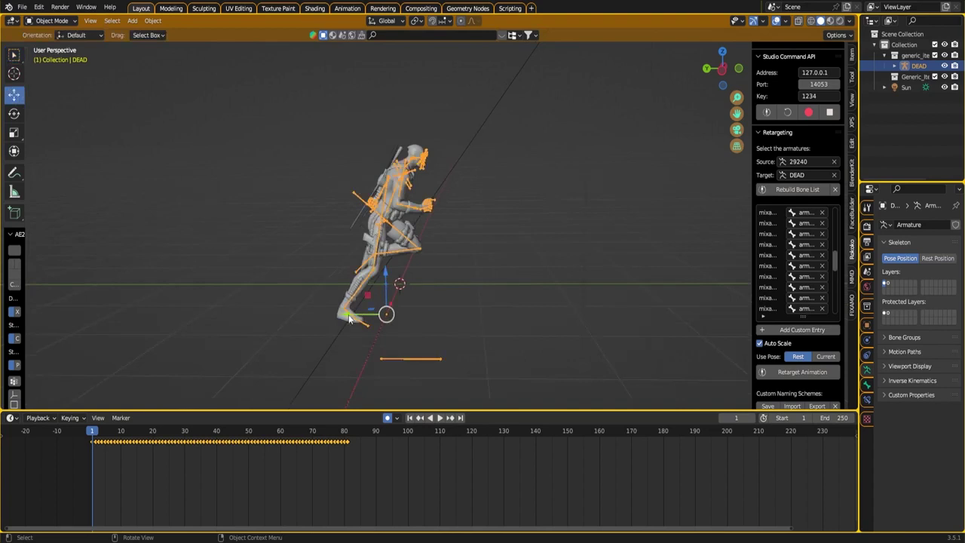
pyautogui.moveTo(349, 318); pyautogui.dragTo(525, 335)
pyautogui.press('space')
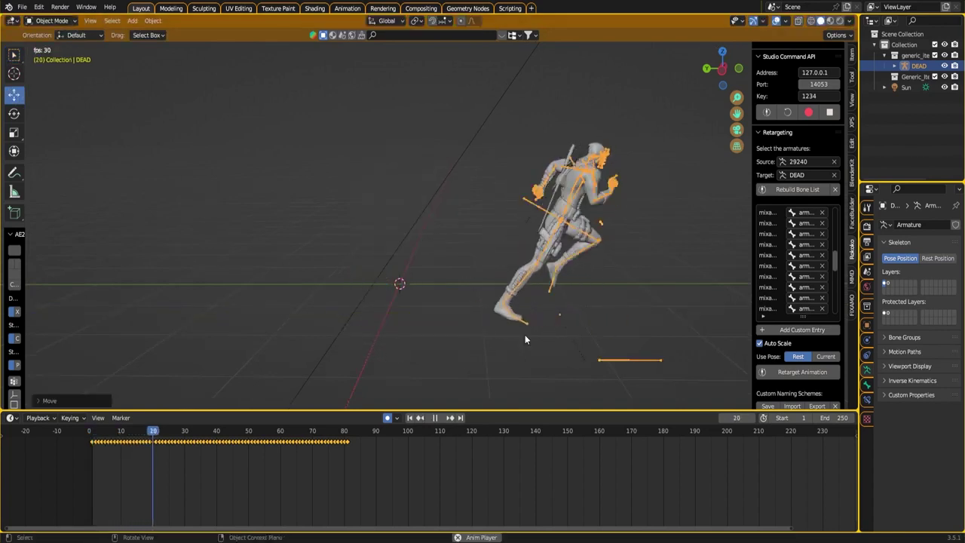
pyautogui.press('space')
pyautogui.moveTo(159, 443); pyautogui.dragTo(253, 443)
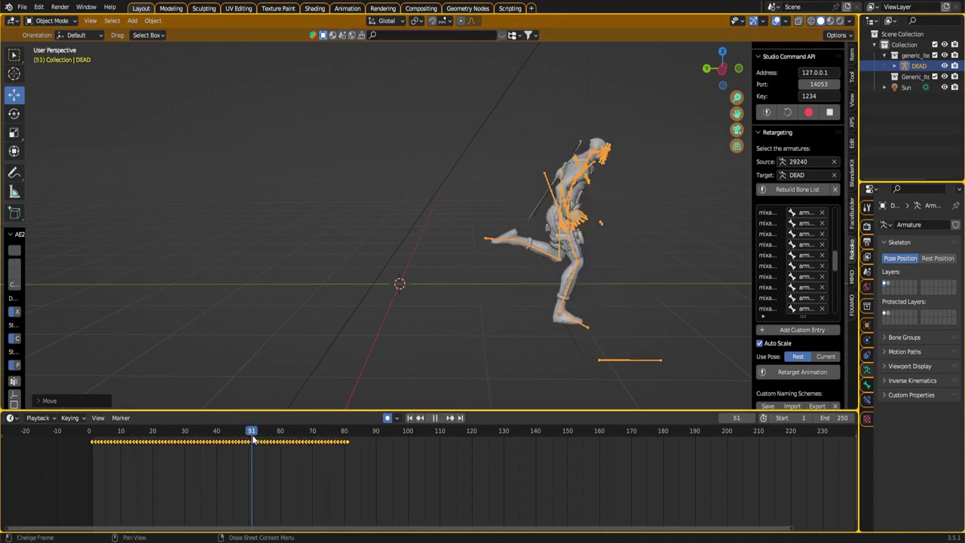
pyautogui.scroll(-3, 580, 288)
pyautogui.keyDown('shift'); pyautogui.moveTo(580, 288); pyautogui.dragTo(375, 286, button='middle'); pyautogui.keyUp('shift')
pyautogui.moveTo(368, 265); pyautogui.dragTo(539, 265)
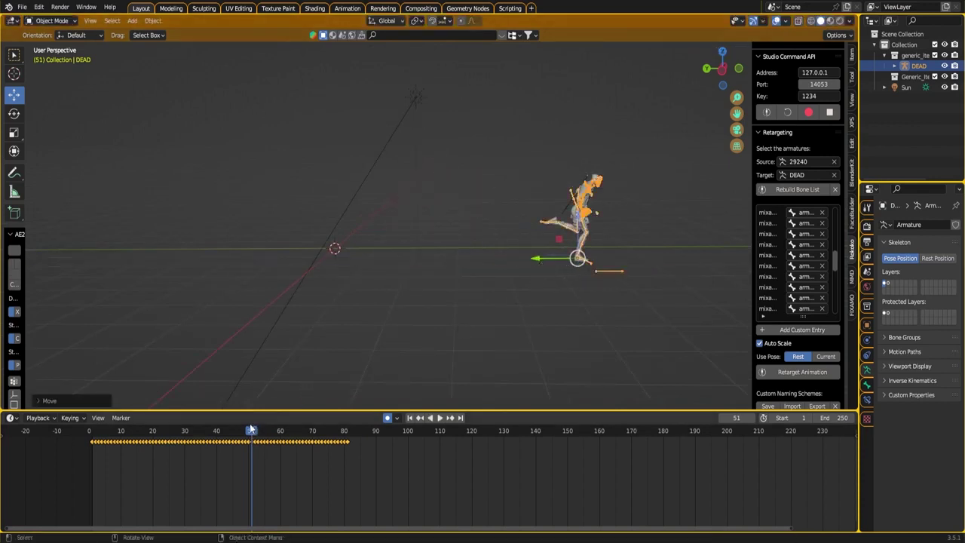
# Step: Around frame 55, nudge the DEAD armature right along X with the Move gizmo
pyautogui.hotkey('shift', 'ctrl', 'space')
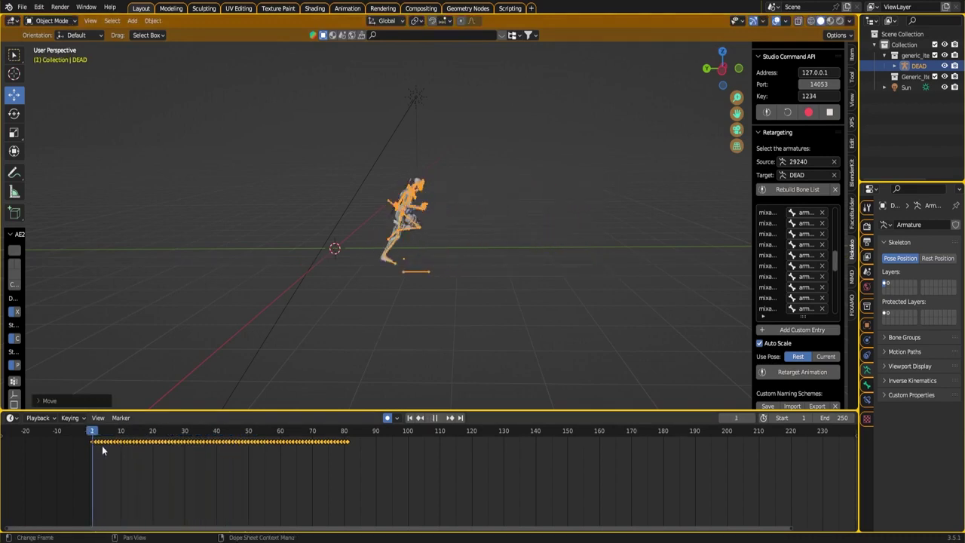
pyautogui.moveTo(110, 446); pyautogui.dragTo(266, 456)
pyautogui.press('space')
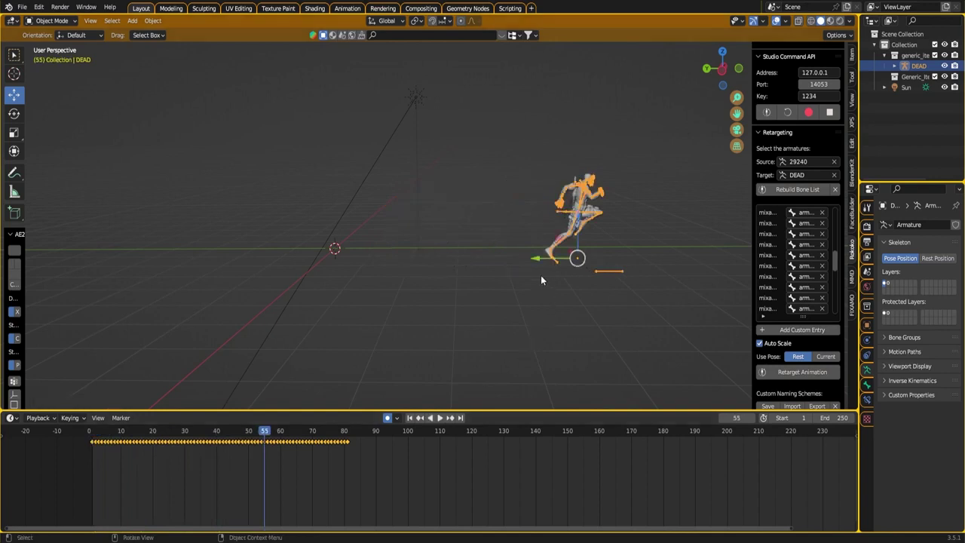
pyautogui.moveTo(536, 257); pyautogui.dragTo(540, 256)
pyautogui.press('space')
pyautogui.moveTo(541, 260); pyautogui.dragTo(629, 260)
# Step: Scrub and play the run from several angles to check the alignment across frames 1-80
pyautogui.moveTo(317, 432); pyautogui.dragTo(105, 453)
pyautogui.moveTo(341, 305); pyautogui.dragTo(391, 262, button='middle')
pyautogui.press('space')
pyautogui.moveTo(460, 166); pyautogui.dragTo(422, 317, button='middle')
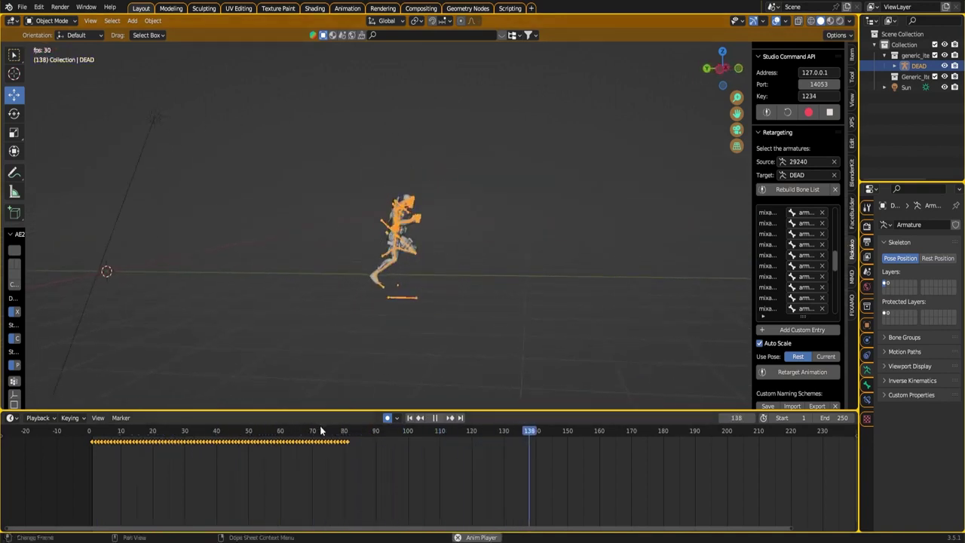
pyautogui.click(290, 441)
pyautogui.moveTo(221, 448); pyautogui.dragTo(74, 437)
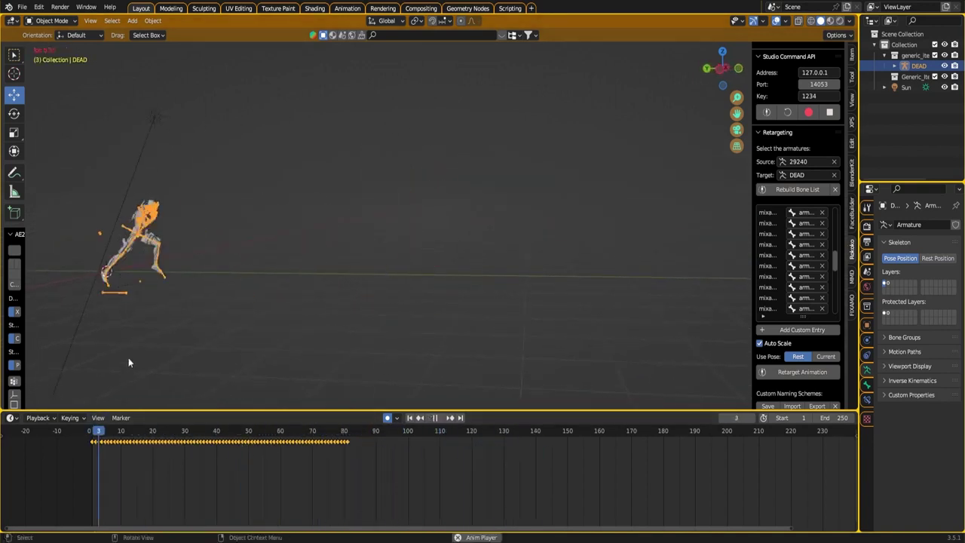
pyautogui.moveTo(131, 353); pyautogui.dragTo(252, 309, button='middle')
pyautogui.press('space')
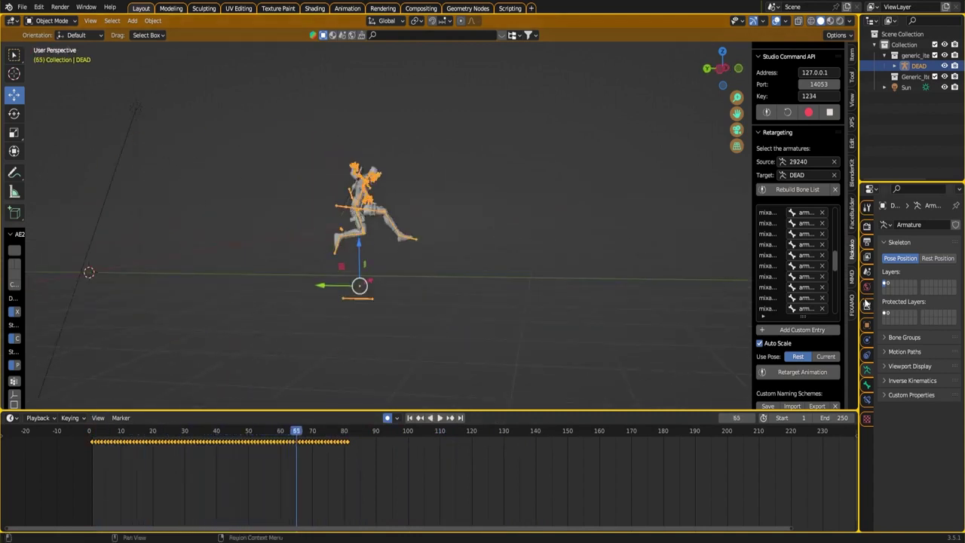
# Step: Add a Fixamo ground plane and scale it up twice into a large floor under the character
pyautogui.click(854, 304)
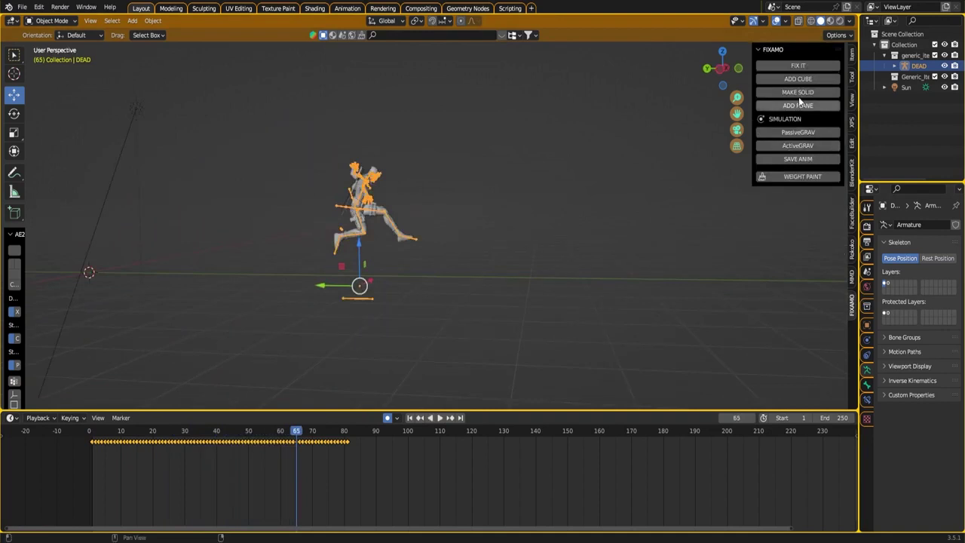
pyautogui.click(797, 105)
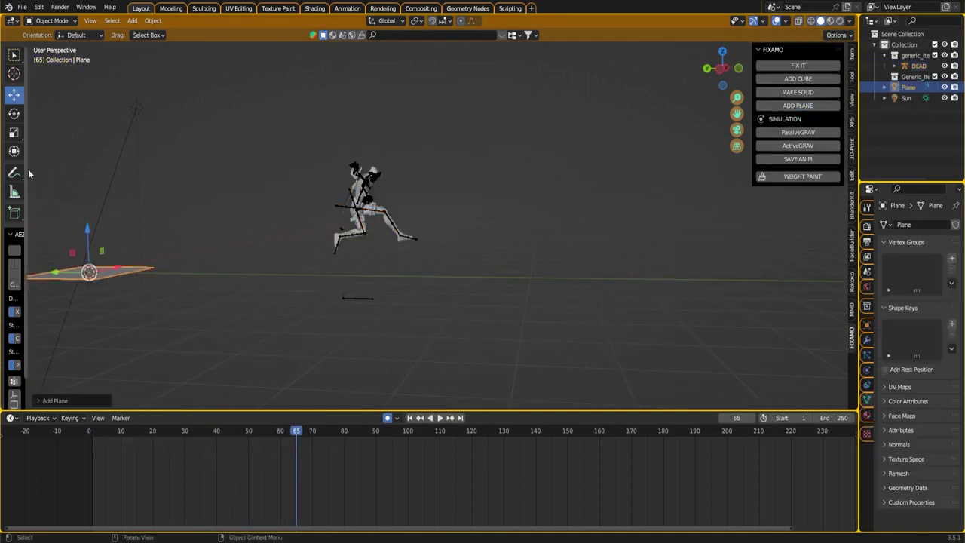
pyautogui.press('s')
pyautogui.click(208, 247)
pyautogui.press('s')
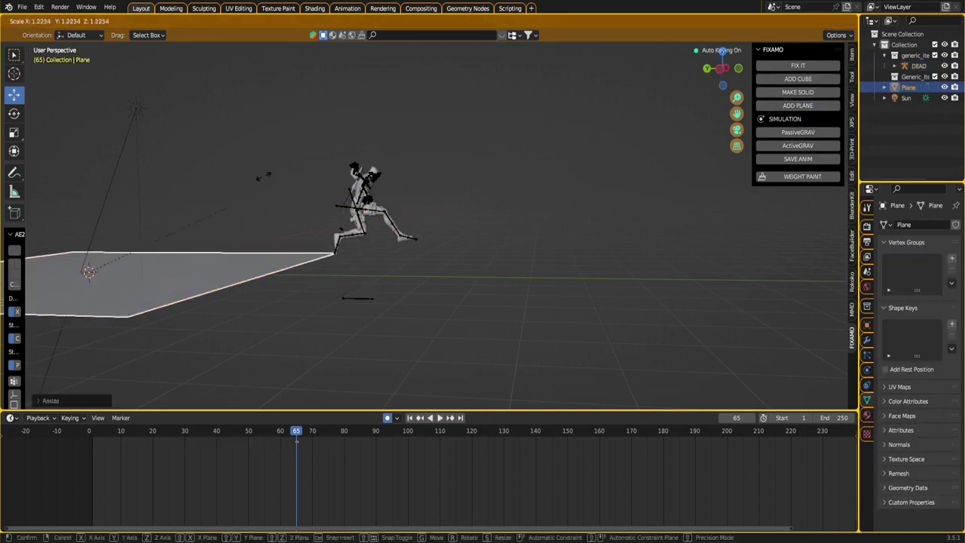
pyautogui.click(267, 194)
pyautogui.moveTo(151, 434); pyautogui.dragTo(95, 434)
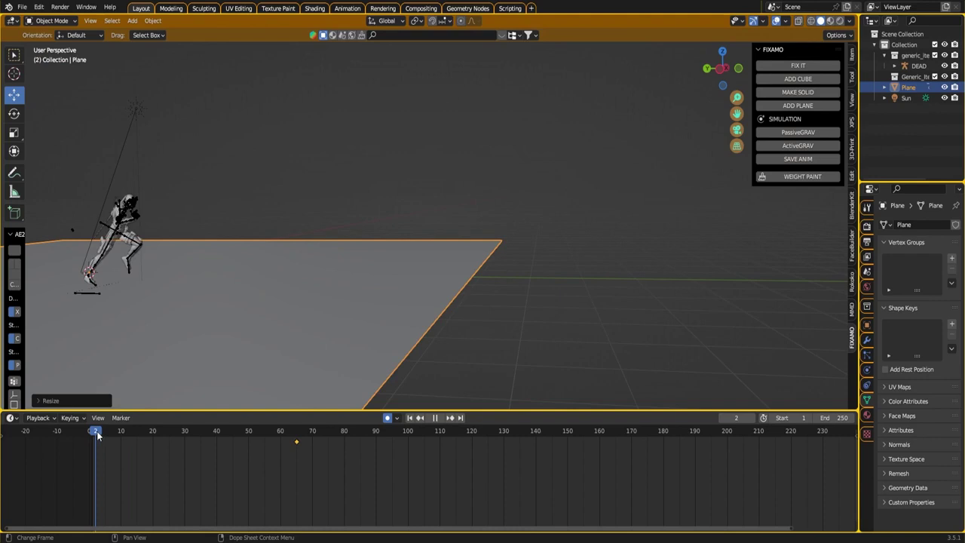
# Step: Add a Fixamo cube and raise it above the ground plane
pyautogui.click(798, 78)
pyautogui.press('g')
pyautogui.click(361, 168)
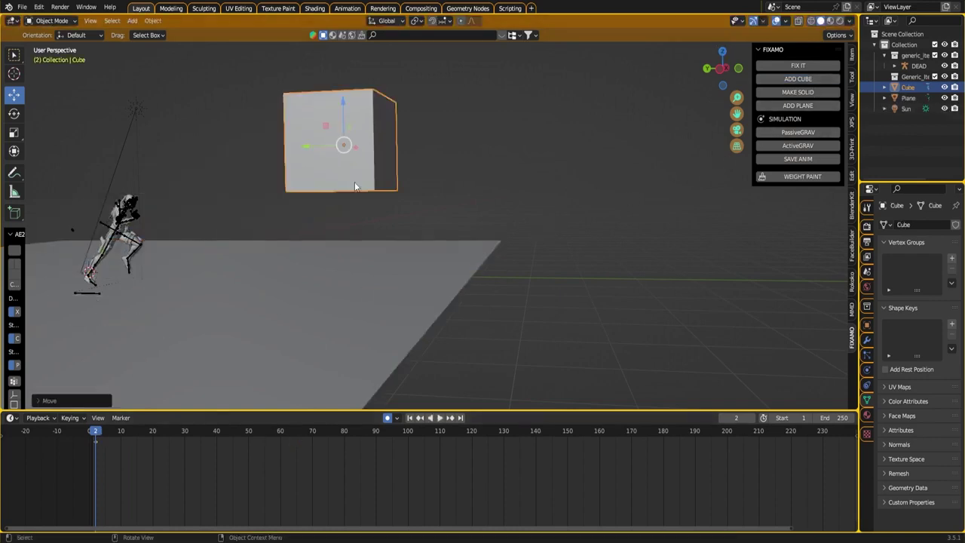
# Step: Set the Plane to PassiveGRAV and the Cube to ActiveGRAV, then play from frame 1 to watch it fall
pyautogui.click(445, 283)
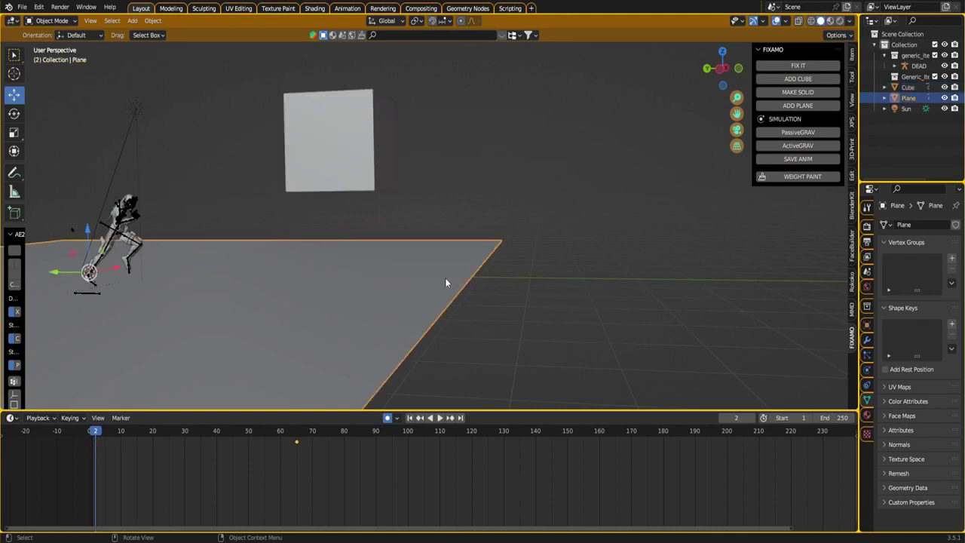
pyautogui.click(798, 132)
pyautogui.click(361, 156)
pyautogui.click(760, 147)
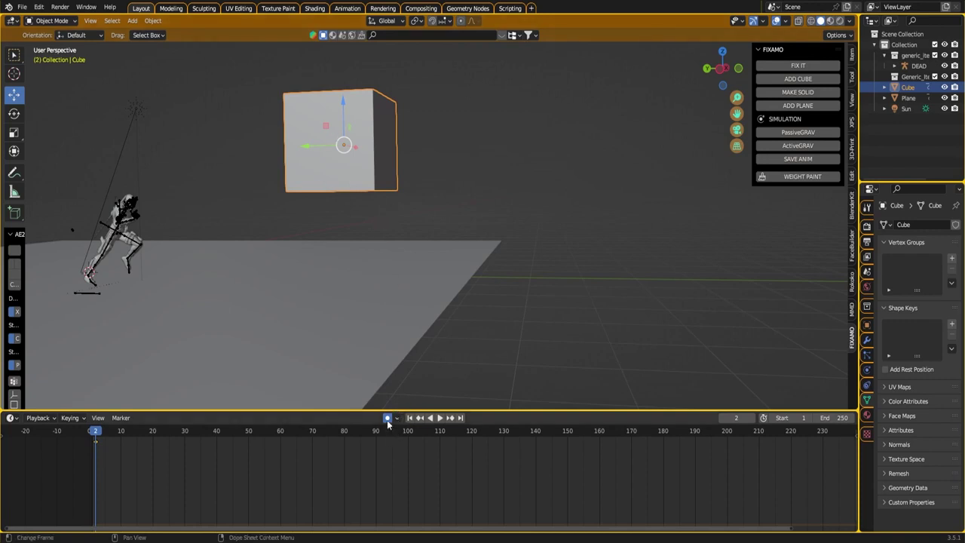
pyautogui.click(412, 418)
pyautogui.press('space')
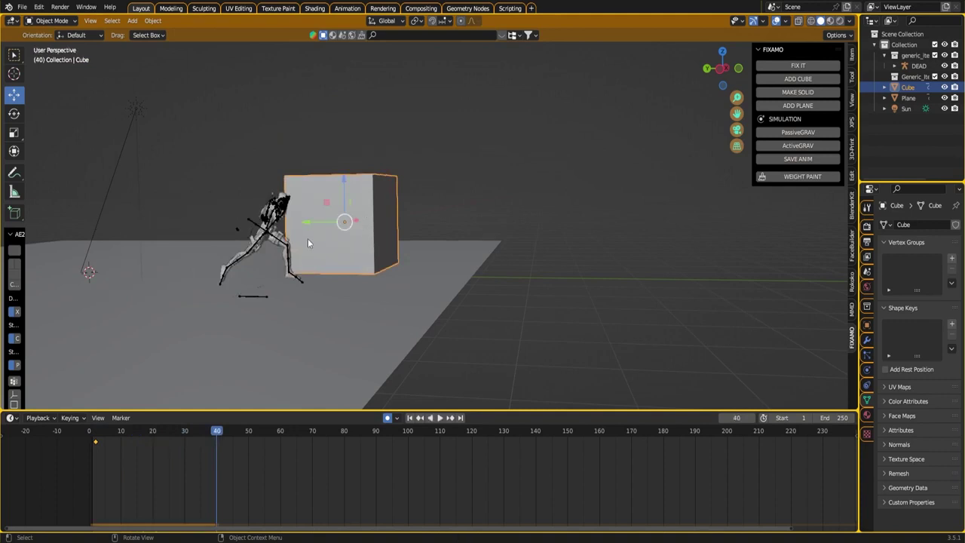
pyautogui.press('space')
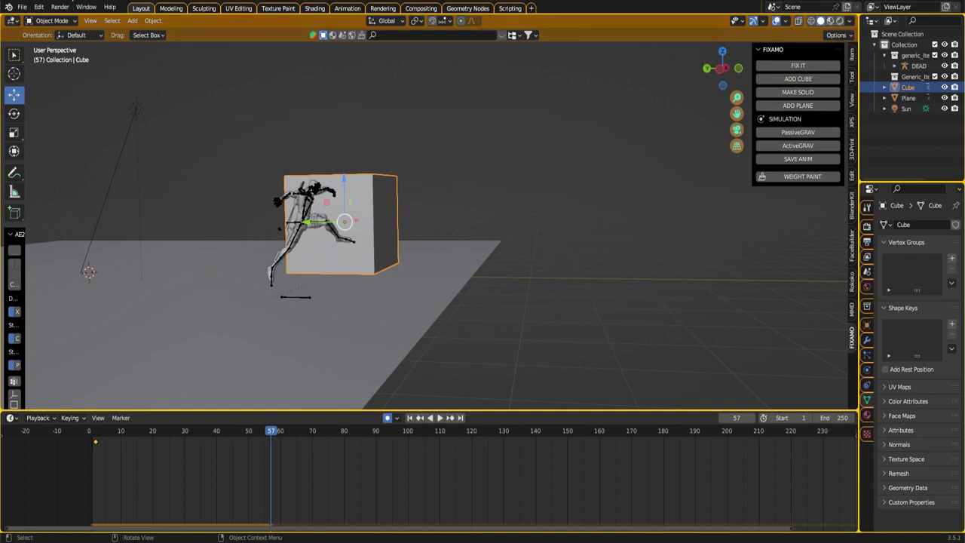
# Step: Add a camera, view through it, and fly it with walk navigation to frame the character and cube
pyautogui.click(132, 21)
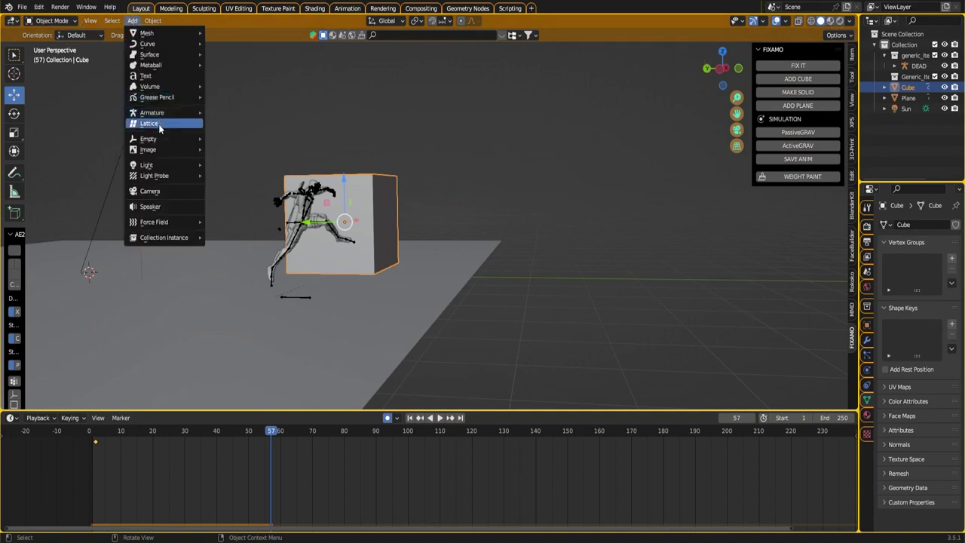
pyautogui.click(150, 192)
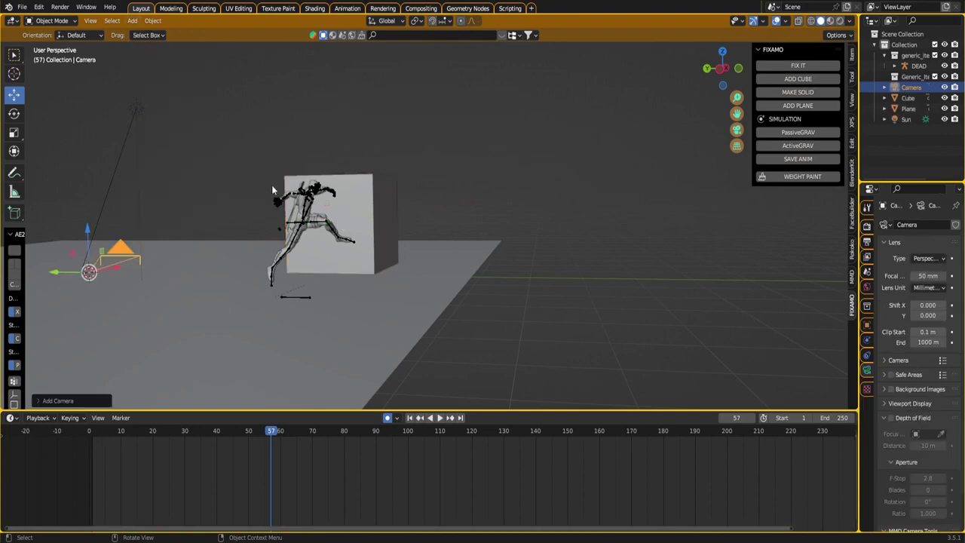
pyautogui.press('KP_0')
pyautogui.hotkey('shift', '`')
pyautogui.press('s')
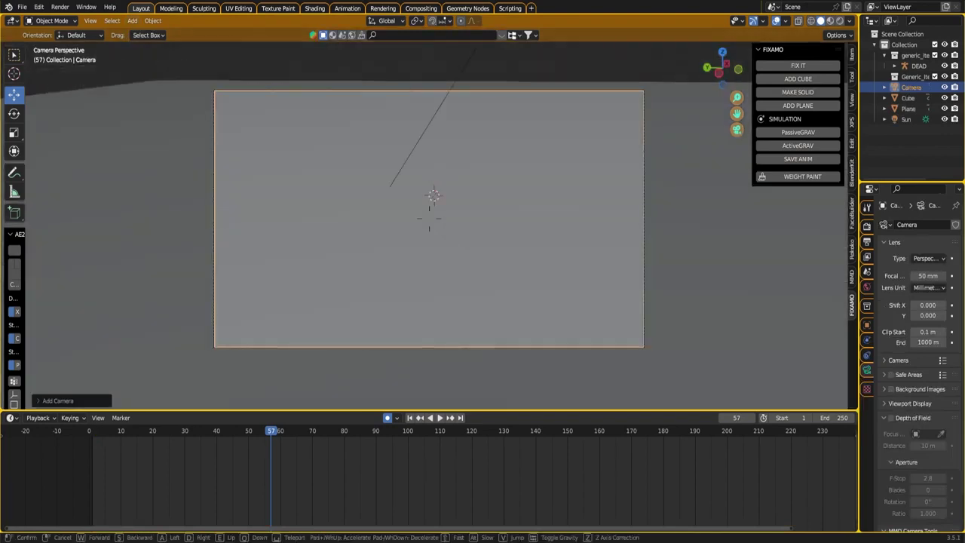
pyautogui.press('w')
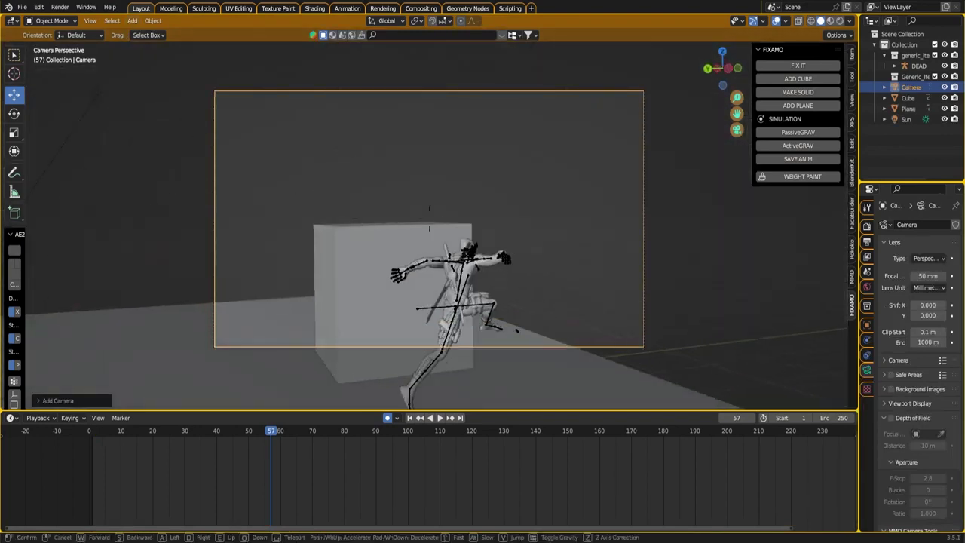
pyautogui.press('a')
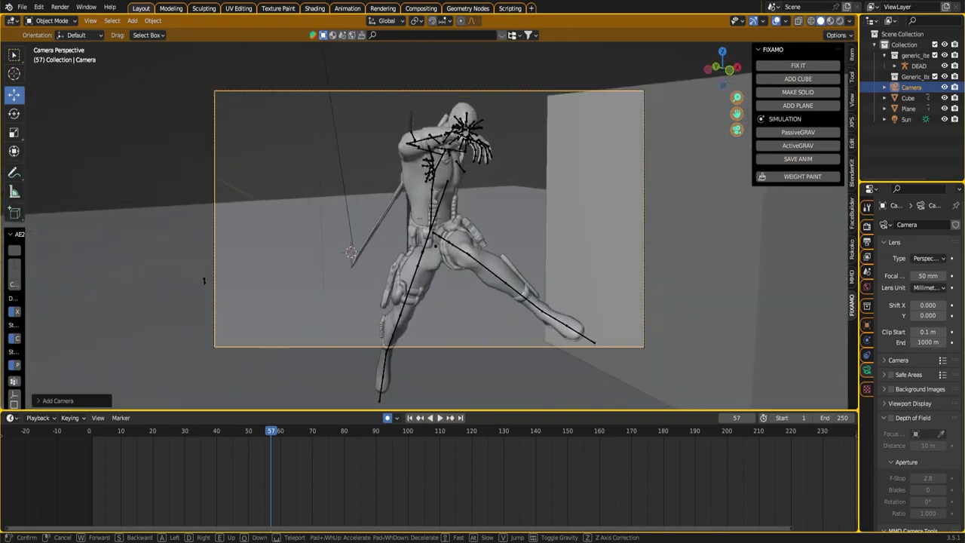
pyautogui.click(265, 198)
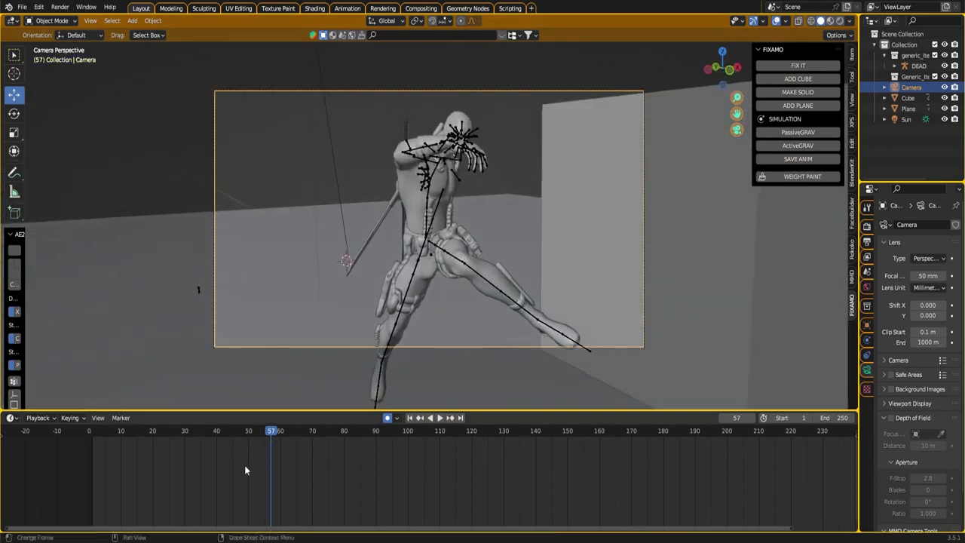
# Step: Set the camera's opening framing at frame 1, closer to the character
pyautogui.moveTo(147, 430); pyautogui.dragTo(93, 430)
pyautogui.hotkey('shift', '`')
pyautogui.press('w')
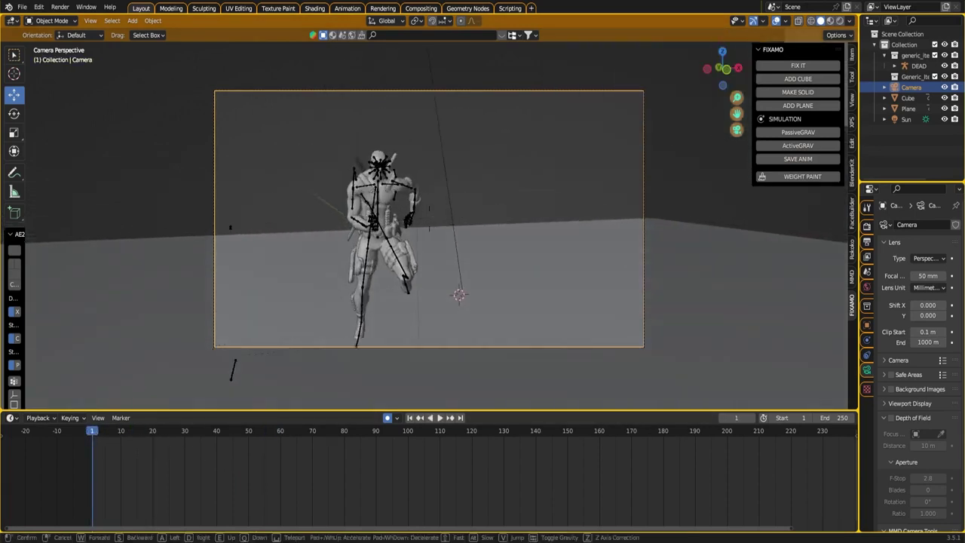
pyautogui.click(254, 259)
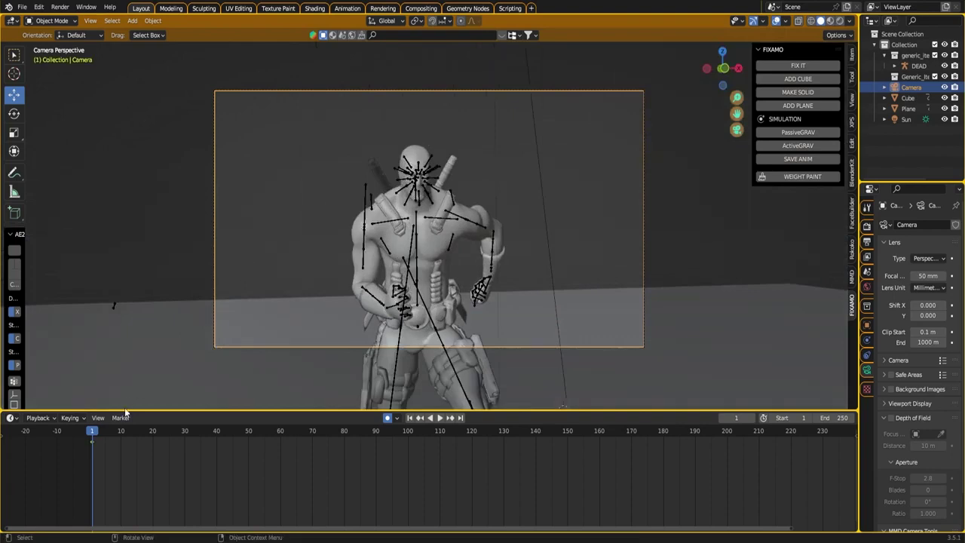
# Step: At frame 41, pull the camera back from the character and confirm the framing
pyautogui.moveTo(120, 431); pyautogui.dragTo(219, 435)
pyautogui.hotkey('shift', '`')
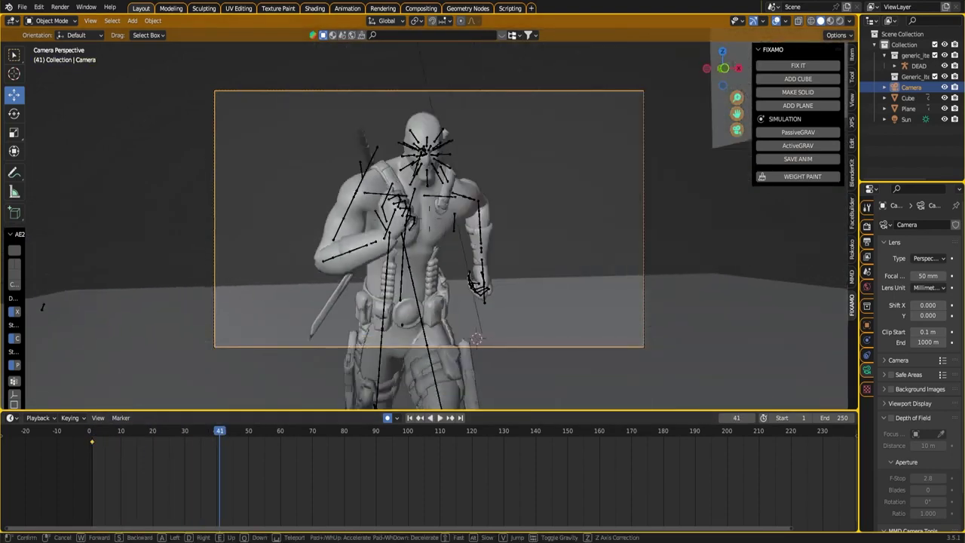
pyautogui.press('s')
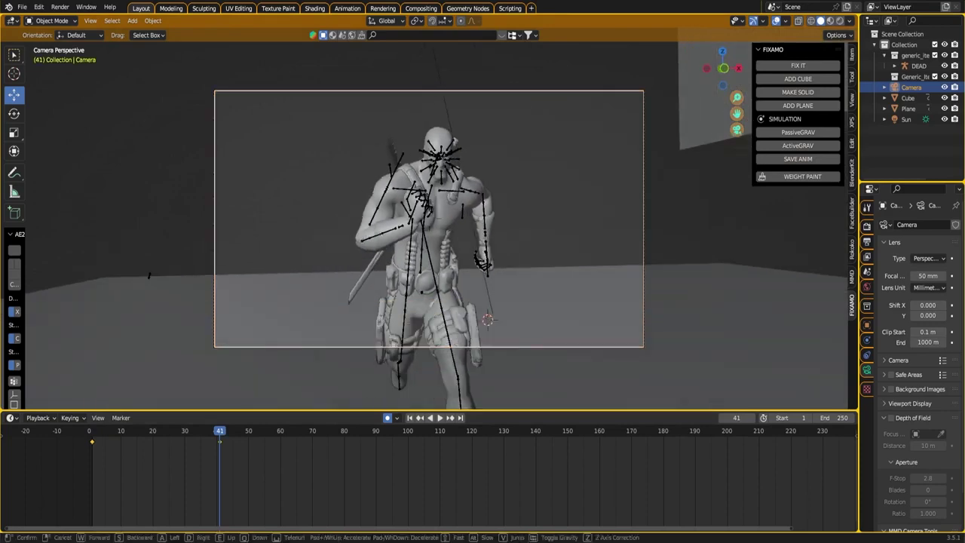
pyautogui.press('Return')
pyautogui.press('space')
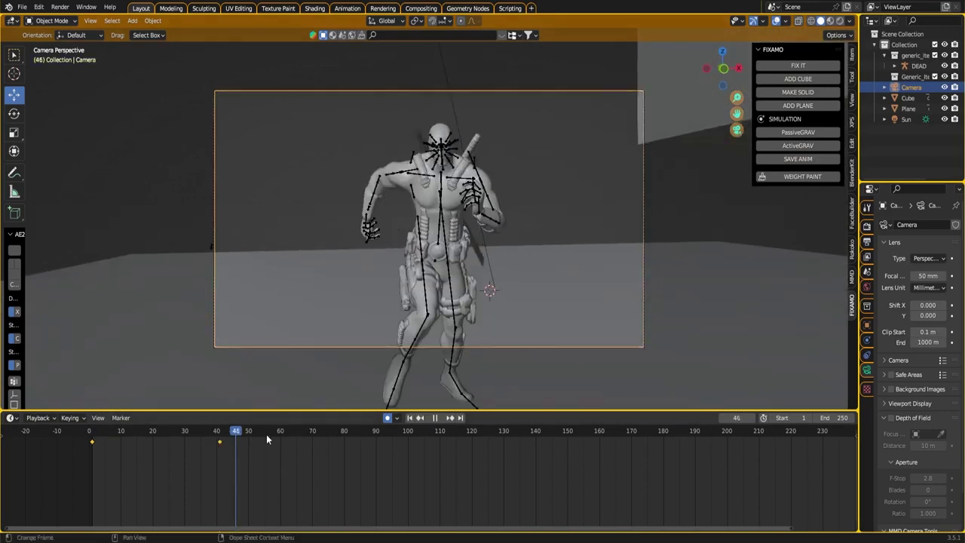
pyautogui.press('space')
# Step: At frame 79, pull the camera back, keyframe it, and play backward to check
pyautogui.hotkey('shift', '`')
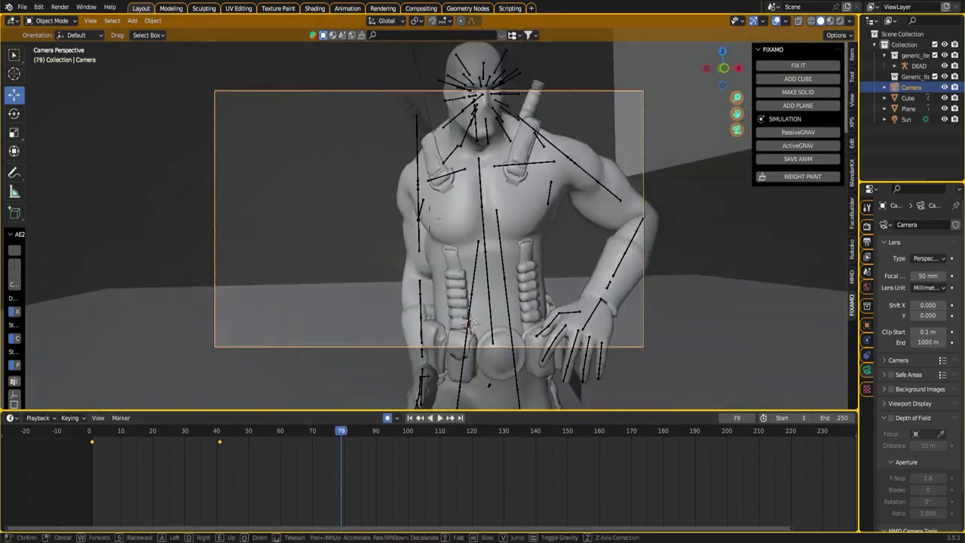
pyautogui.press('s')
pyautogui.press('Return')
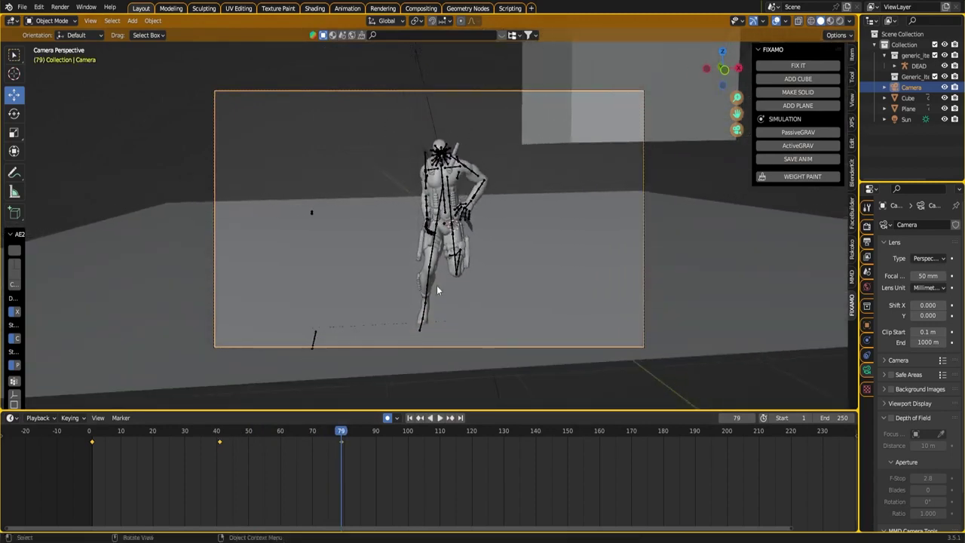
pyautogui.press('i')
pyautogui.hotkey('shift', 'ctrl', 'space')
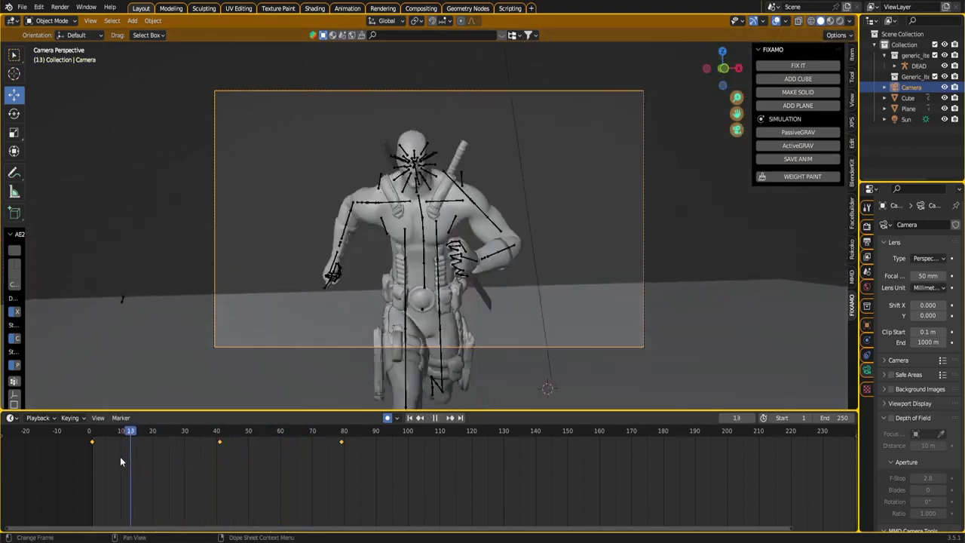
pyautogui.press('space')
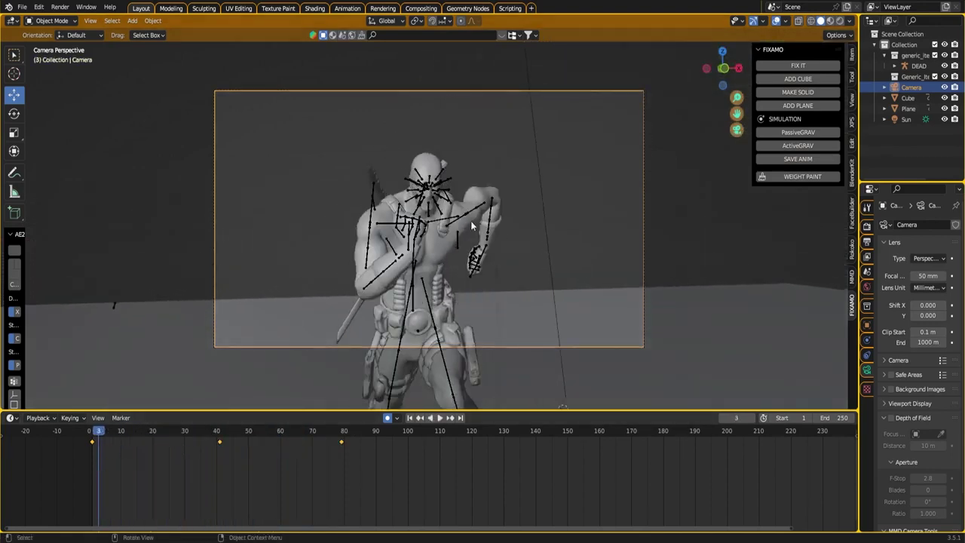
# Step: Switch the camera view to Rendered shading, play the run forward, then reverse back to frame 1
pyautogui.click(843, 23)
pyautogui.press('space')
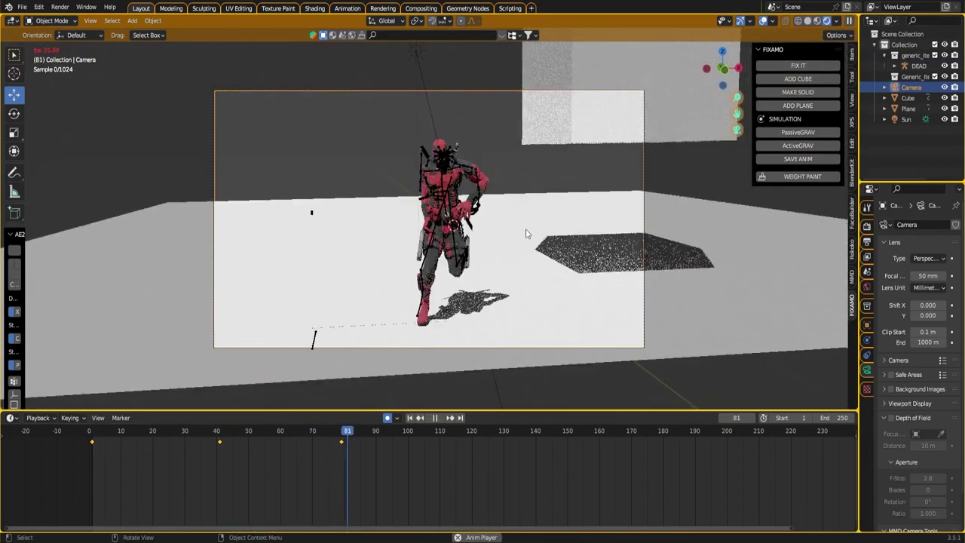
pyautogui.press('space')
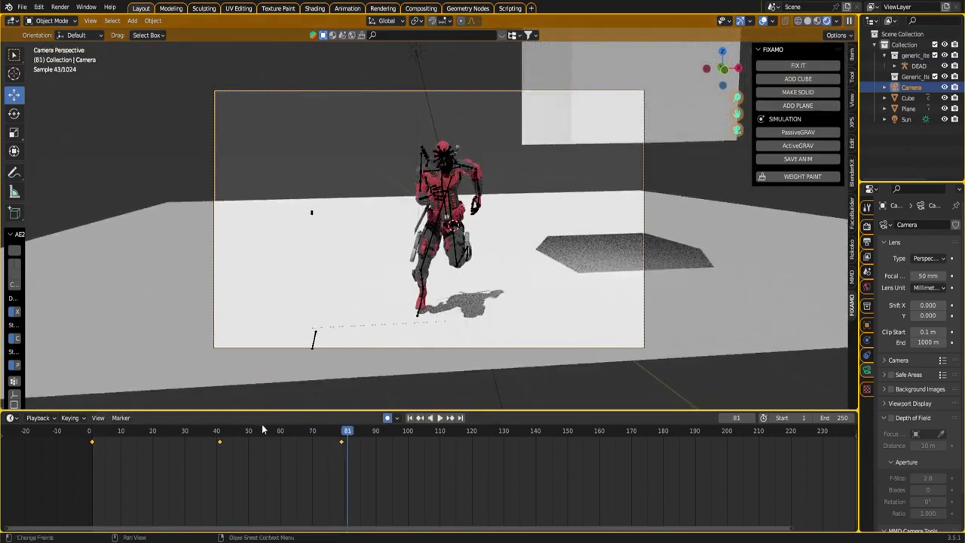
pyautogui.hotkey('shift', 'ctrl', 'space')
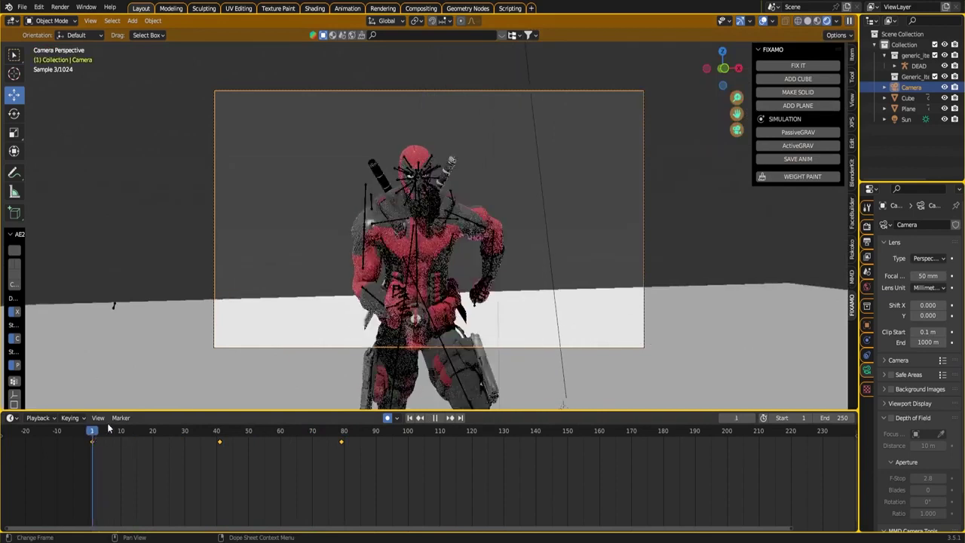
pyautogui.press('space')
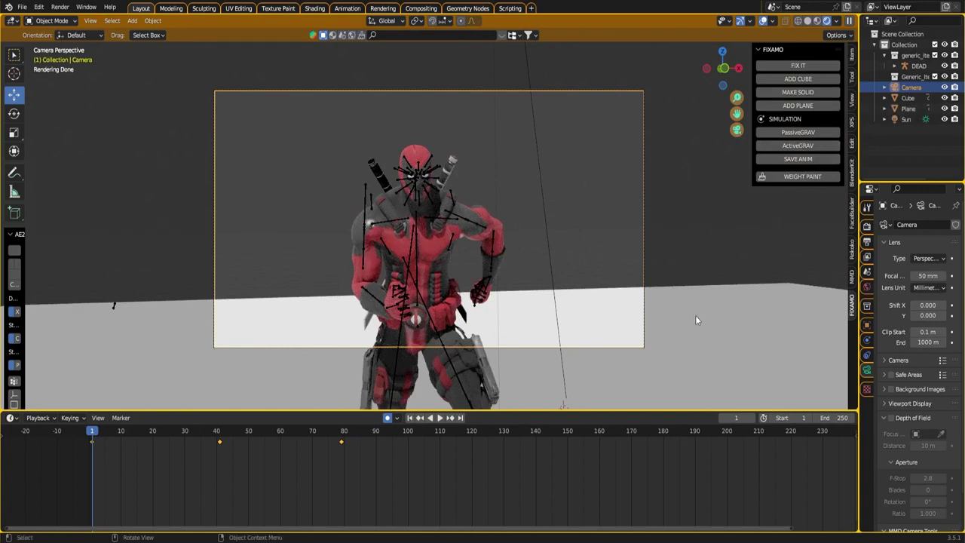
pyautogui.click(731, 291)
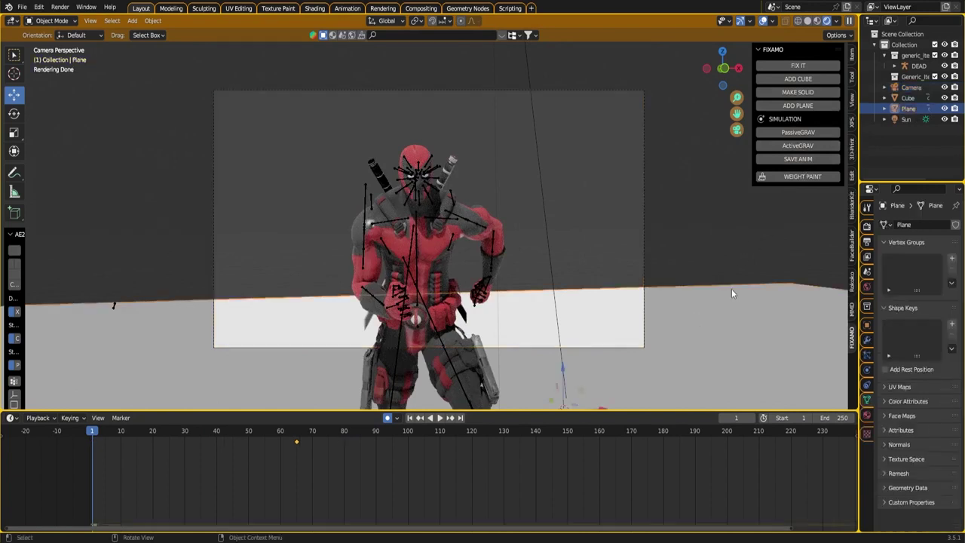
pyautogui.click(787, 176)
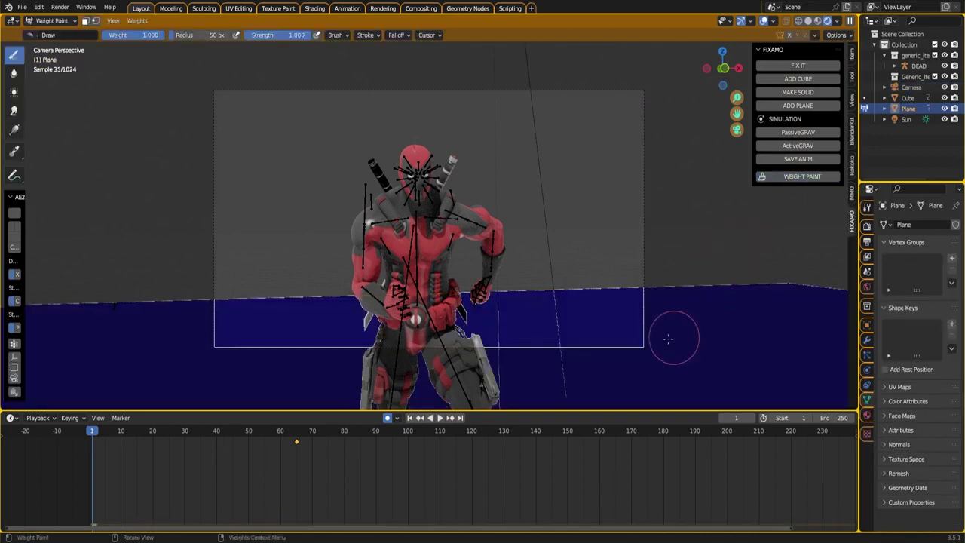
pyautogui.click(809, 178)
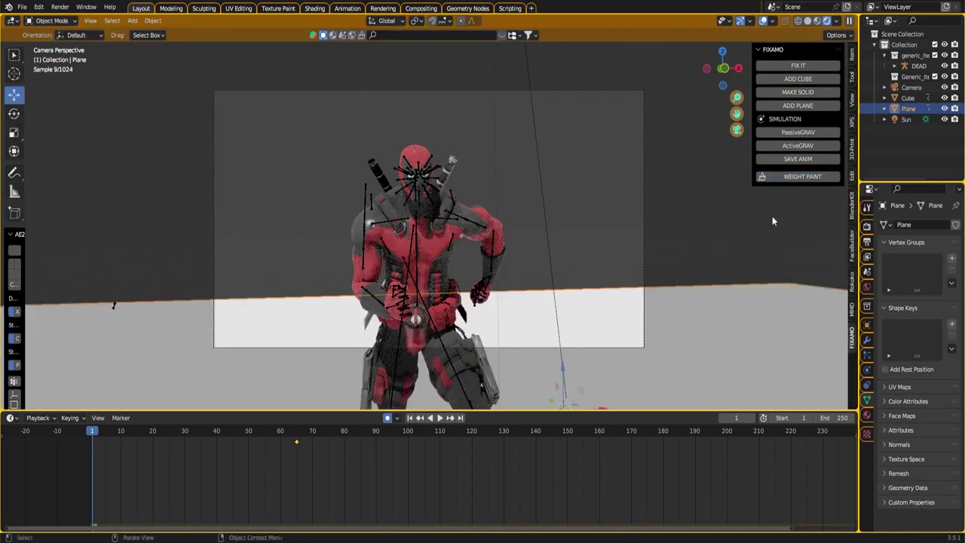